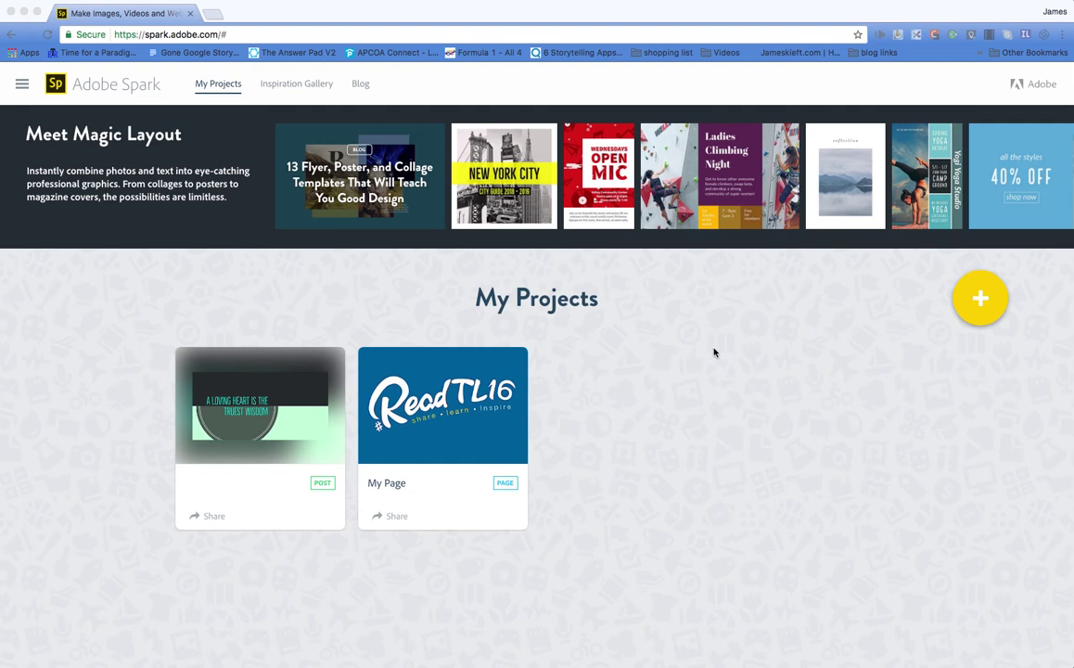
Start a new social Post from the create panel
click(981, 303)
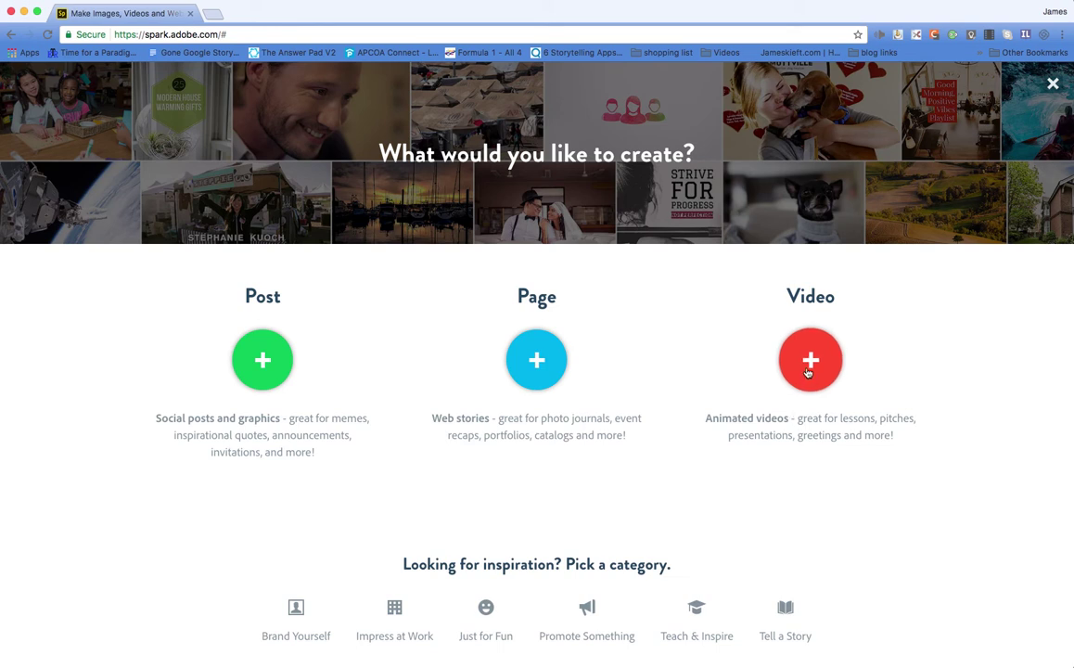
click(264, 365)
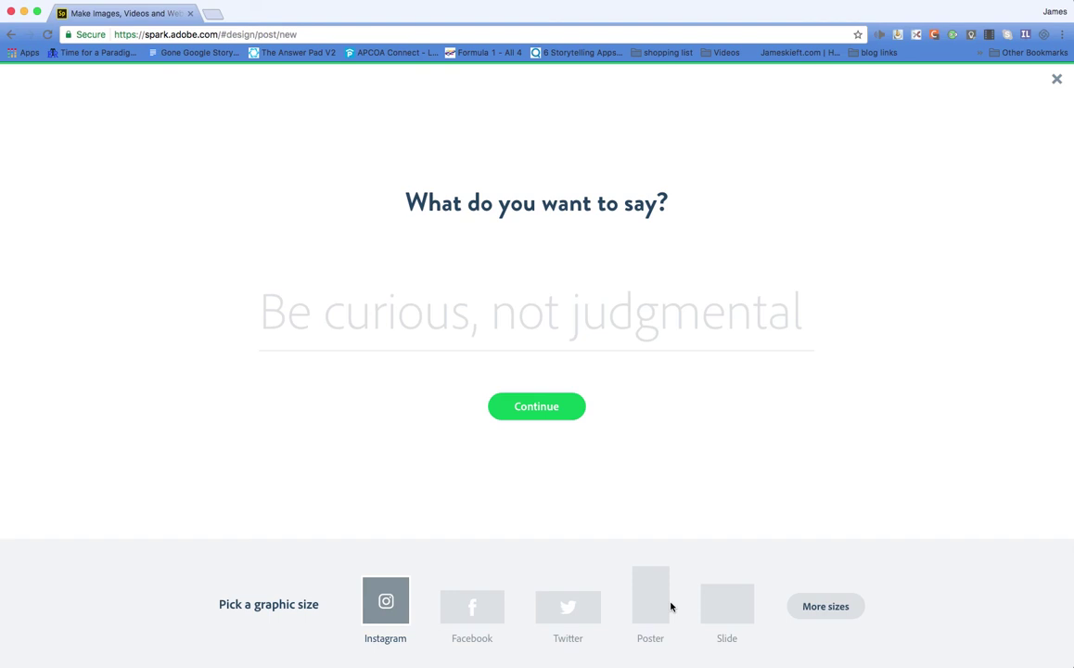
Create a Twitter-sized post from the quote 'Be curious, not judgmental'
click(825, 607)
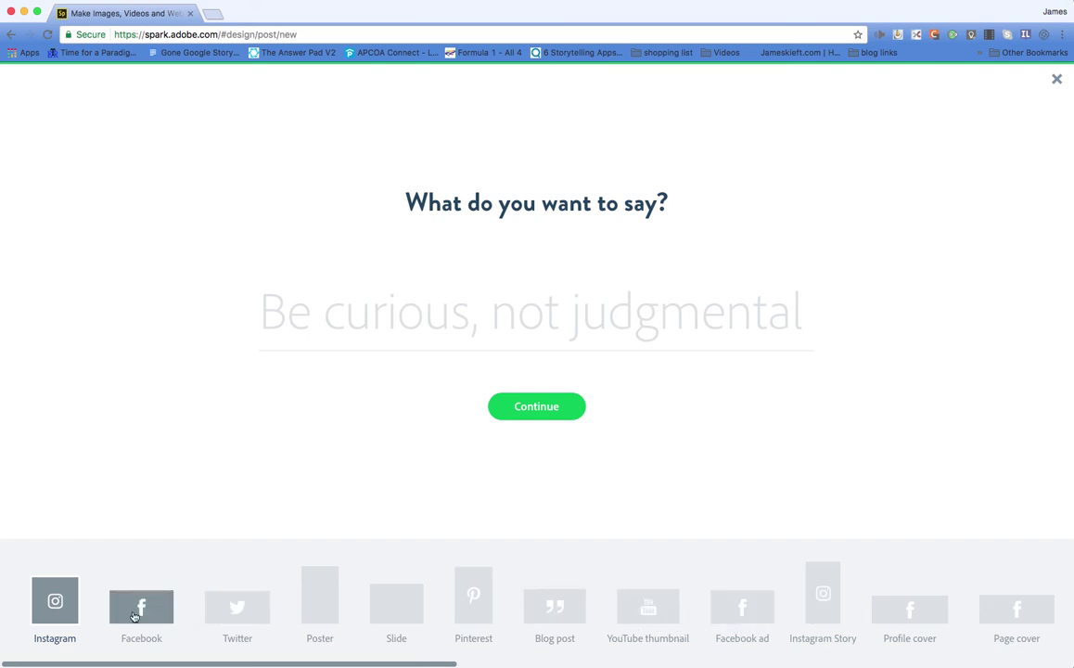
click(252, 613)
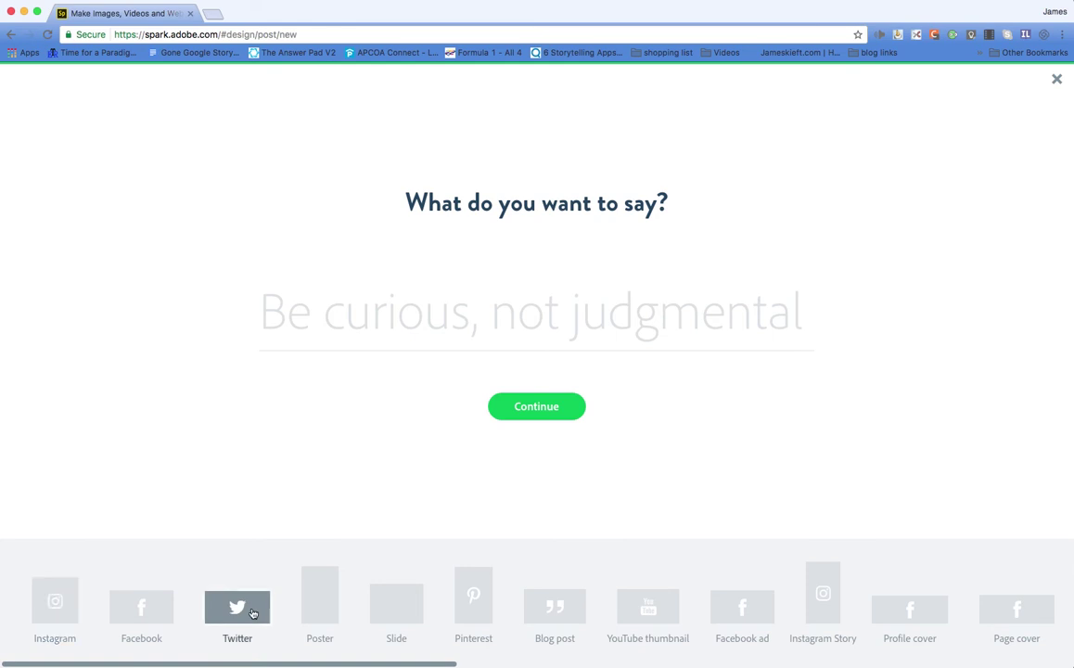
click(534, 411)
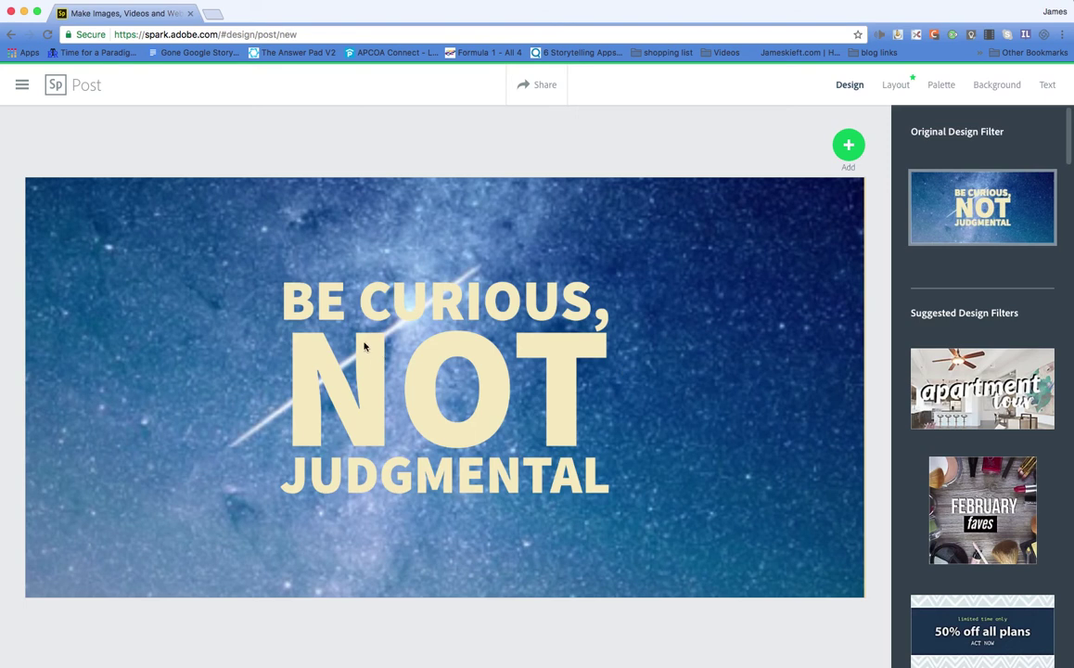
Reopen the 'Be curious, not judgmental' headline text and save it unchanged
click(378, 277)
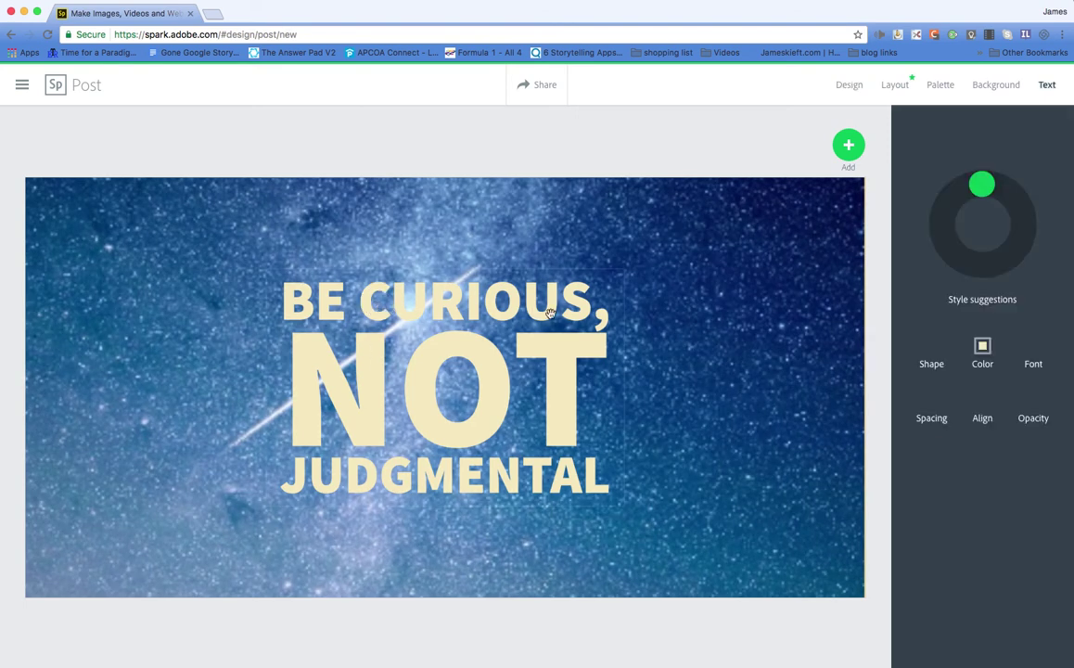
click(464, 313)
click(461, 310)
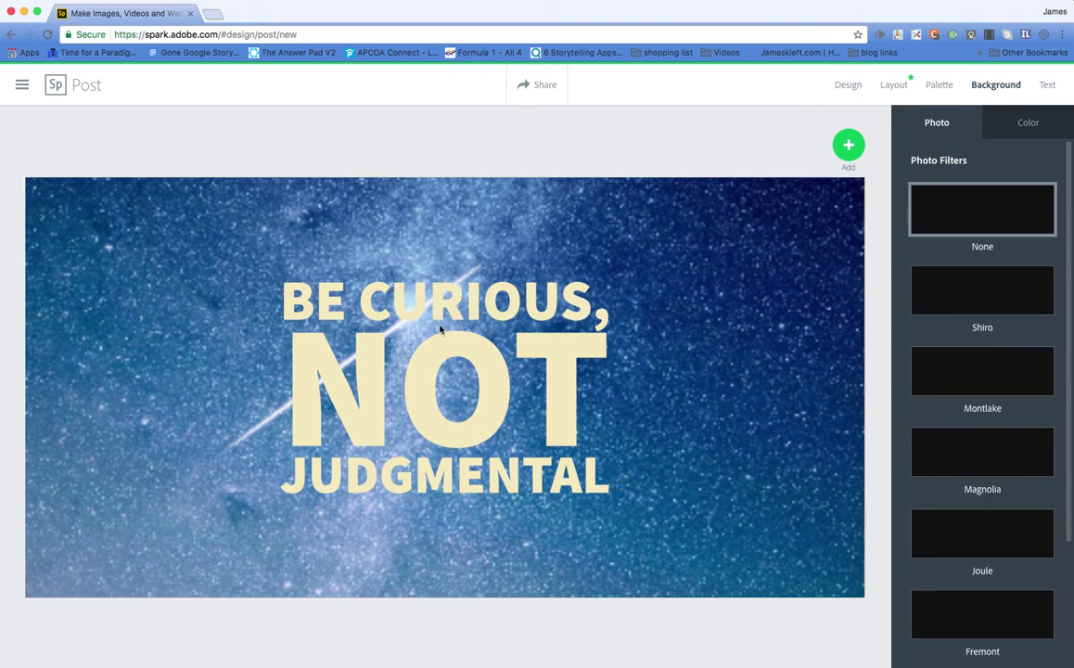
click(440, 328)
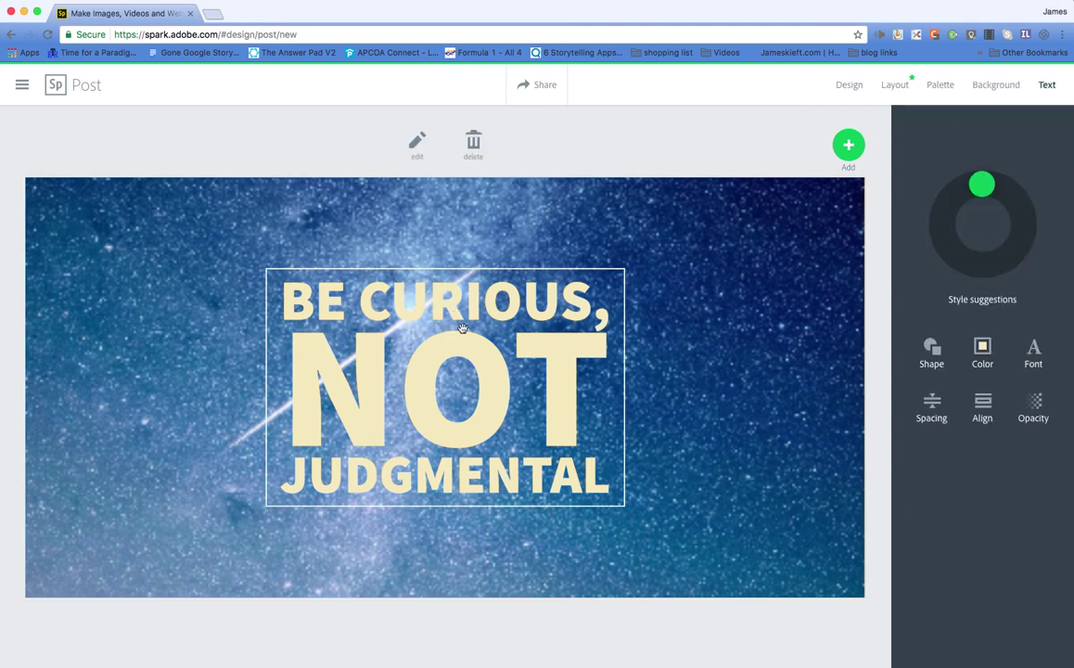
click(416, 144)
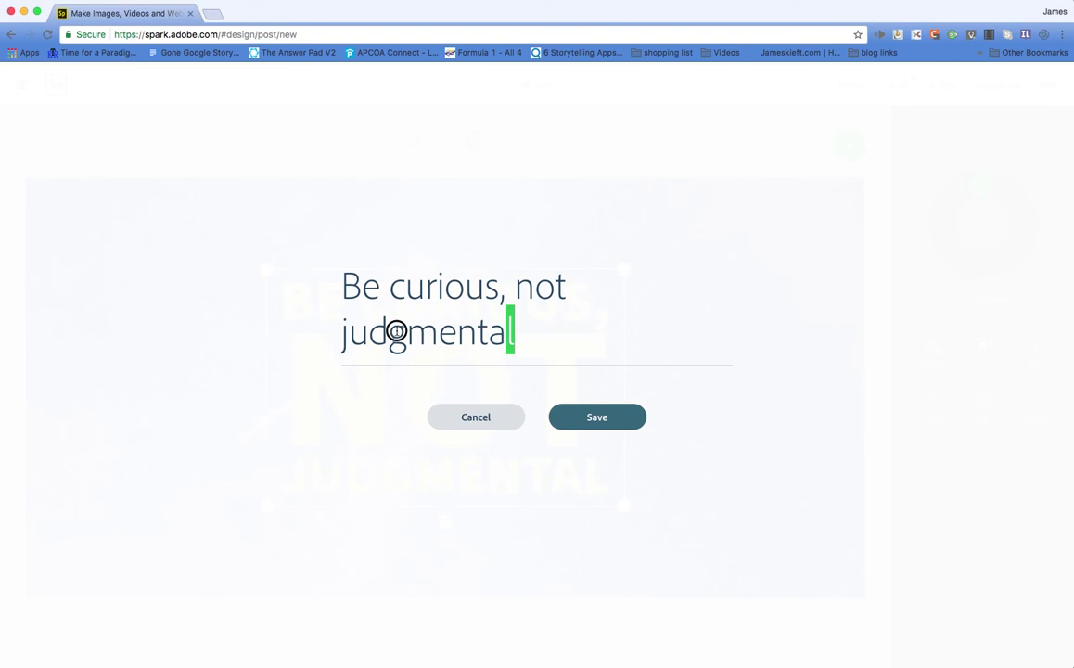
drag(396, 331, 356, 287)
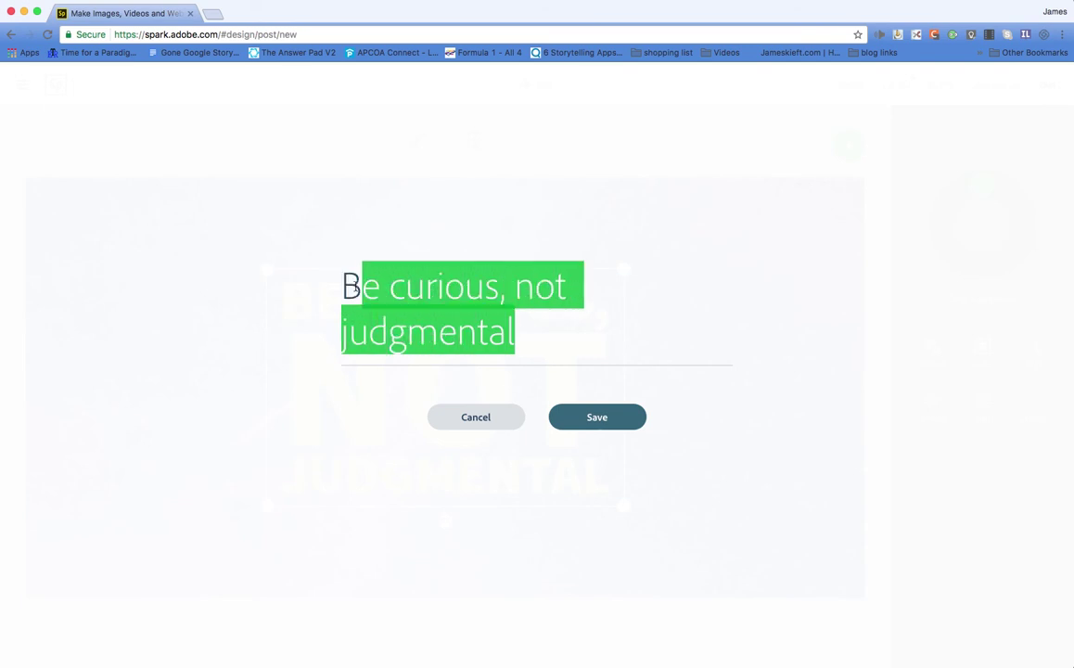
click(591, 414)
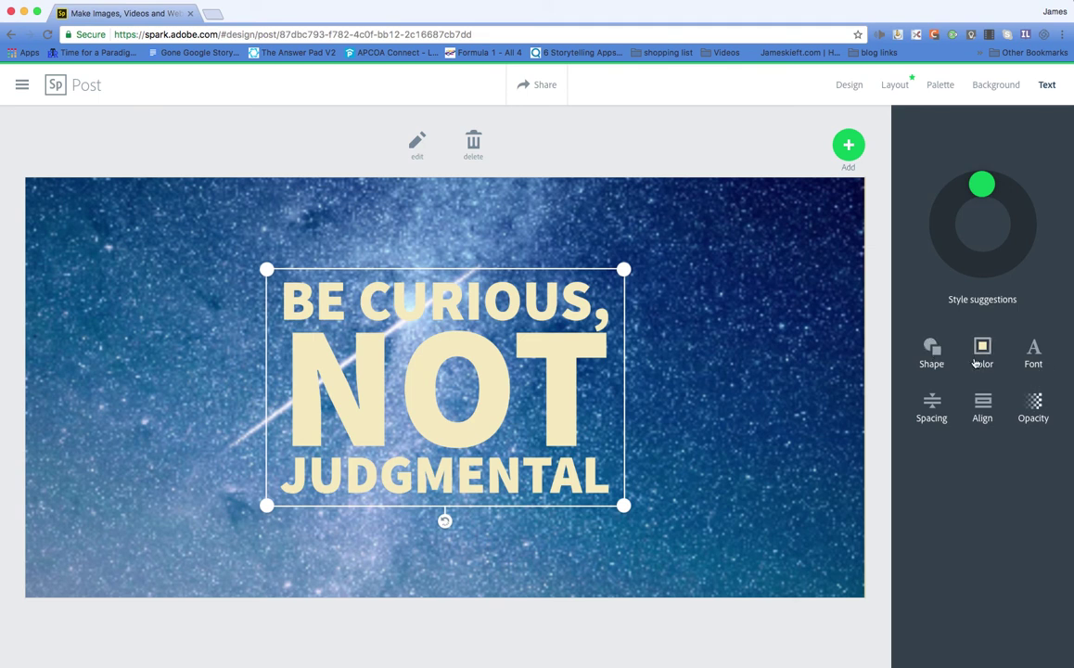
Place a circle shape behind the quote text
click(931, 350)
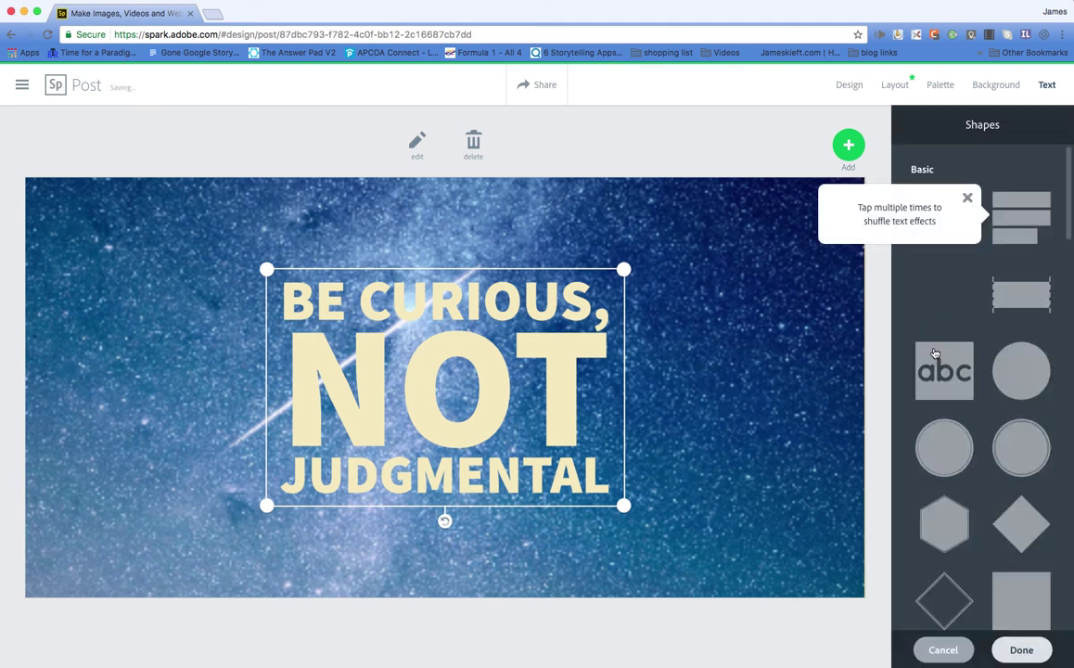
click(1009, 384)
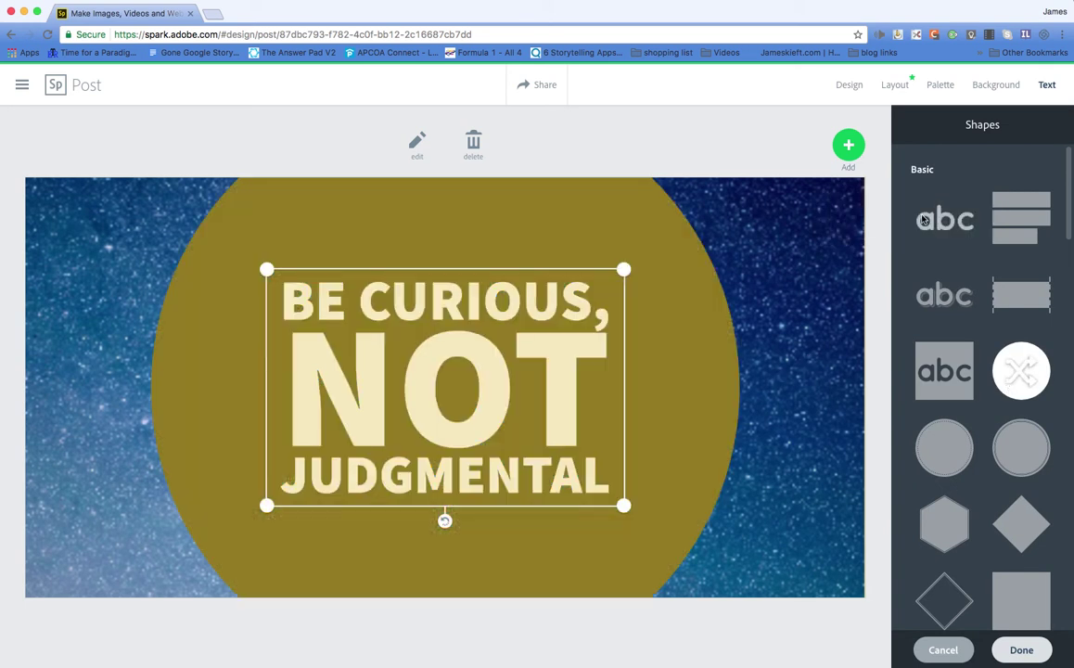
click(900, 88)
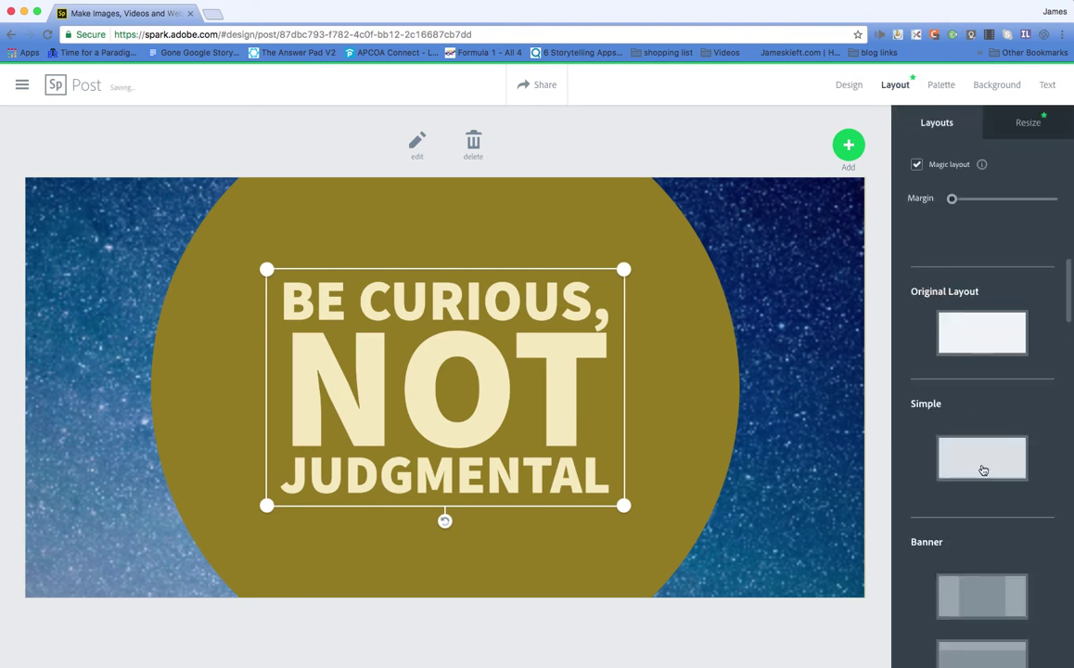
Apply the Banner layout and the third Decorative colour palette
scroll(983, 470, down, 2)
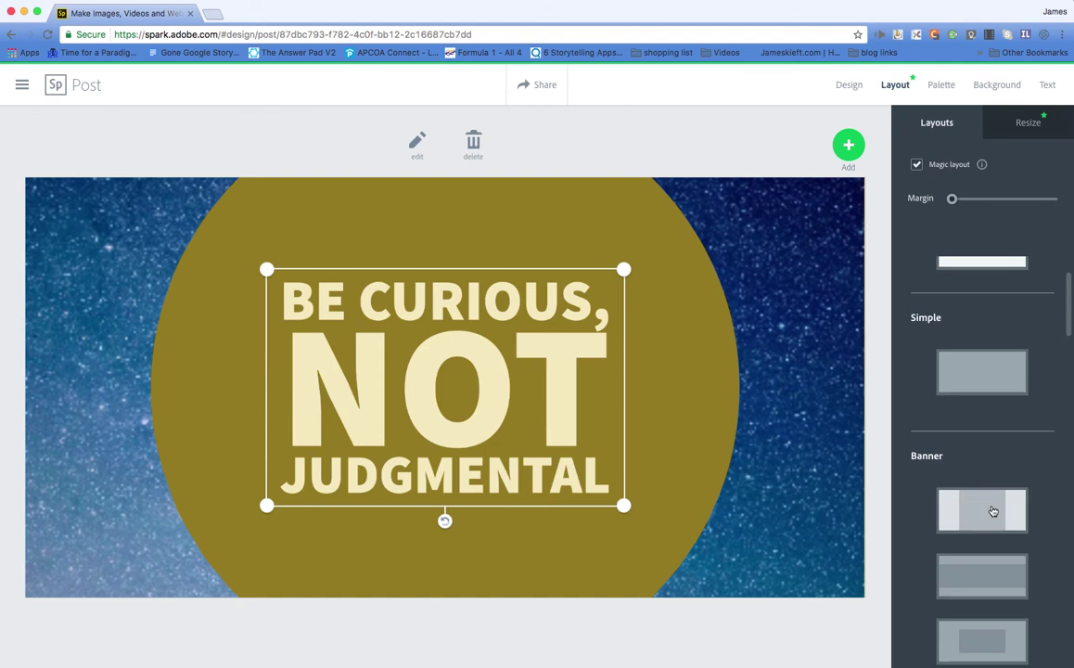
click(992, 511)
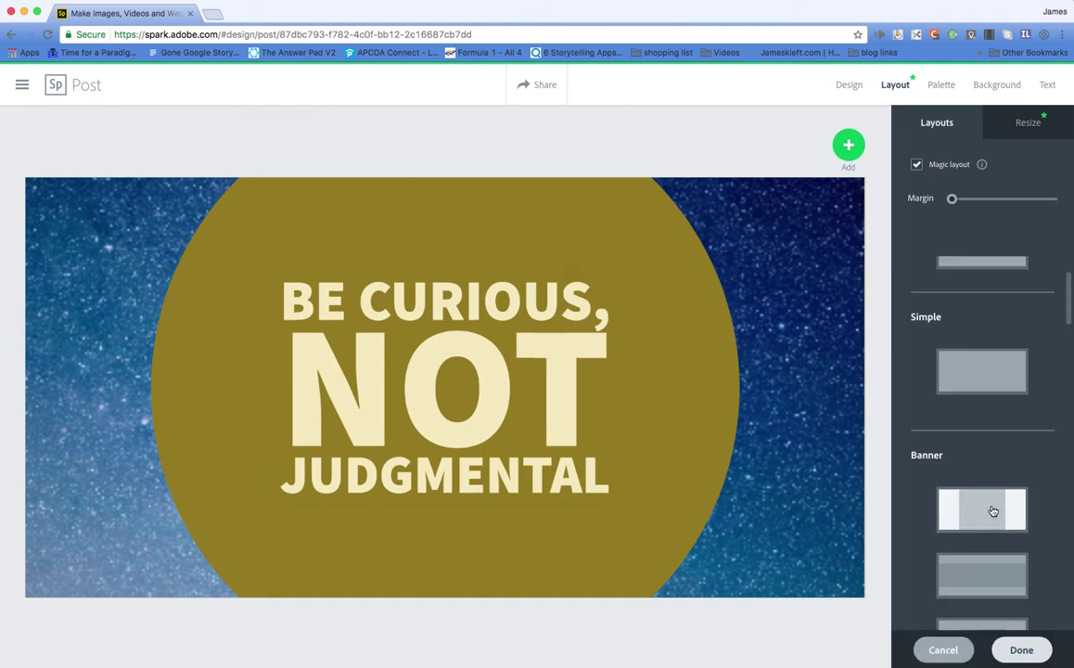
click(1023, 123)
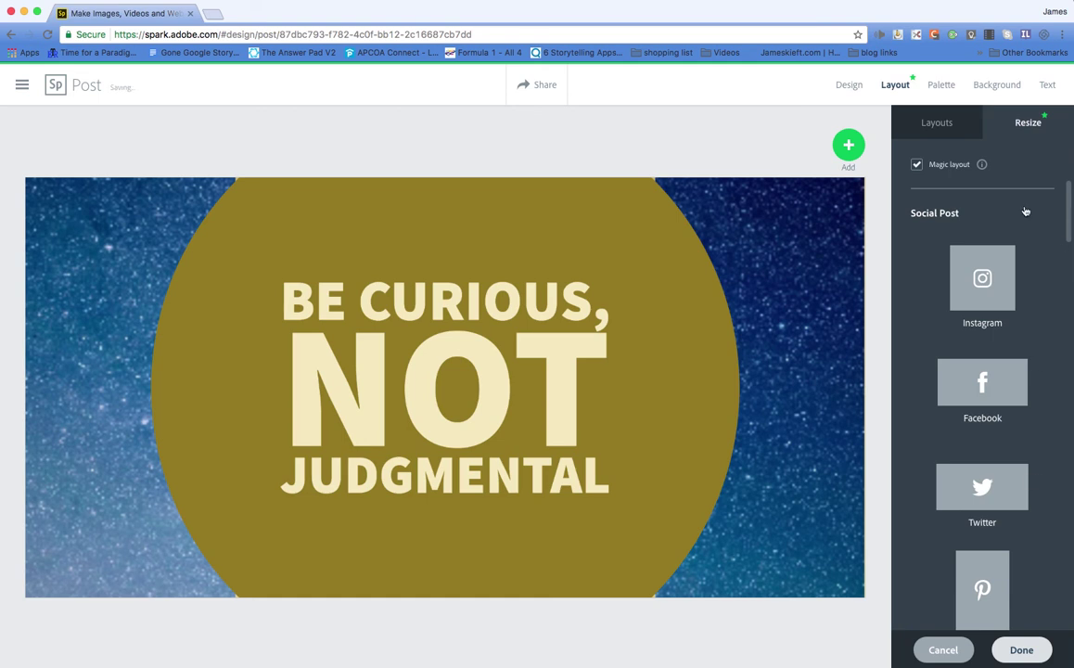
click(946, 86)
click(1001, 451)
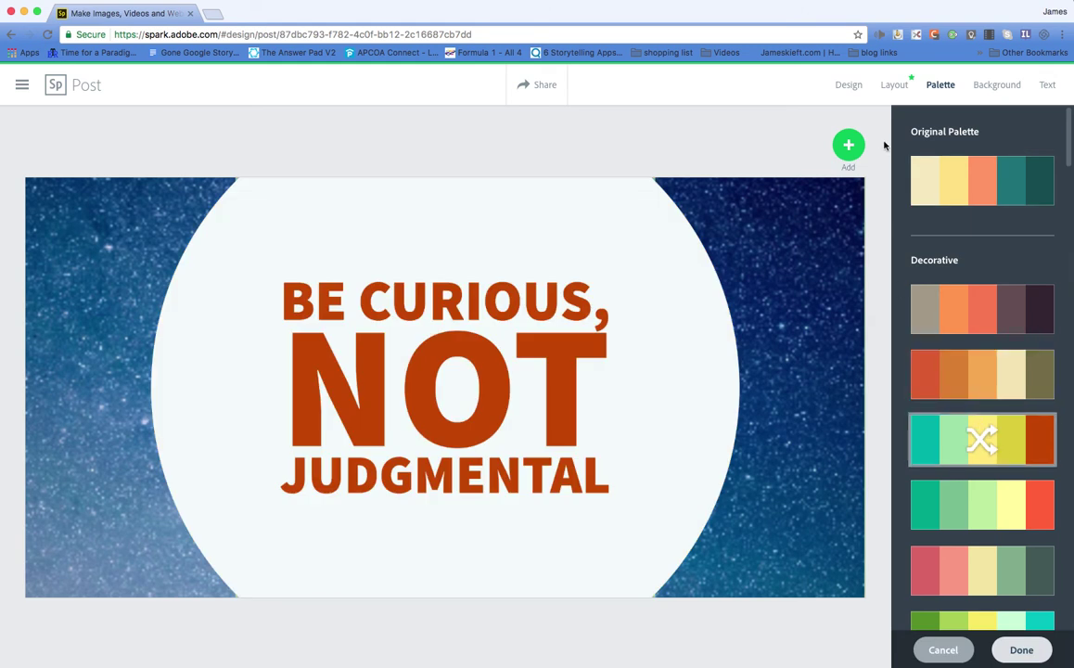
After trying the Theo filter, switch the background to a solid brown colour
click(998, 86)
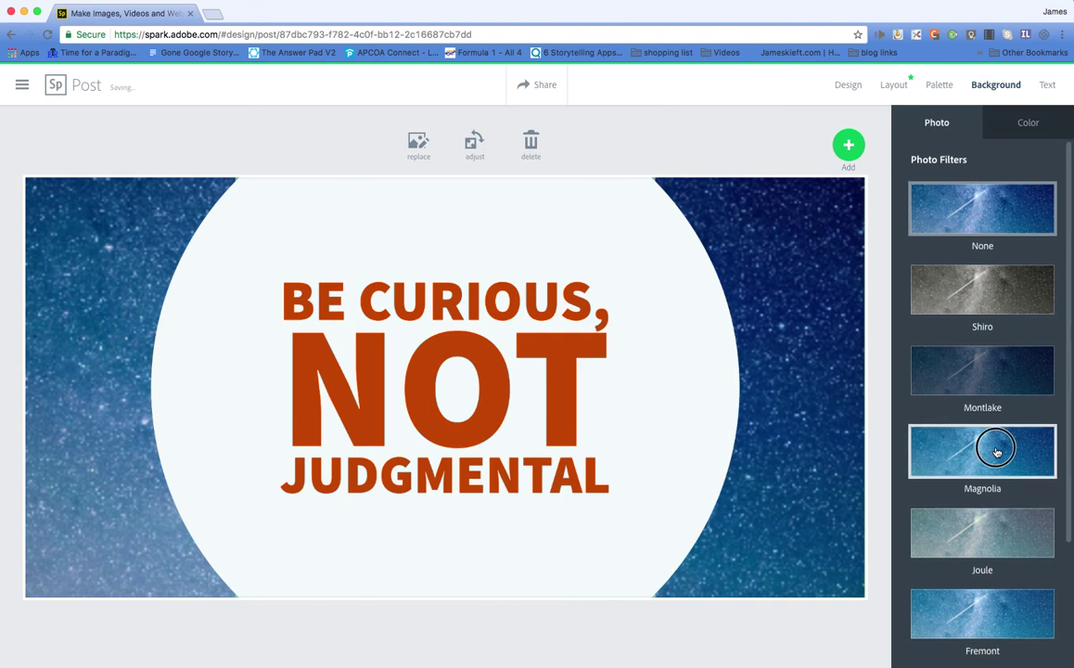
scroll(997, 451, down, 1)
scroll(1011, 594, up, 1)
scroll(1016, 594, down, 3)
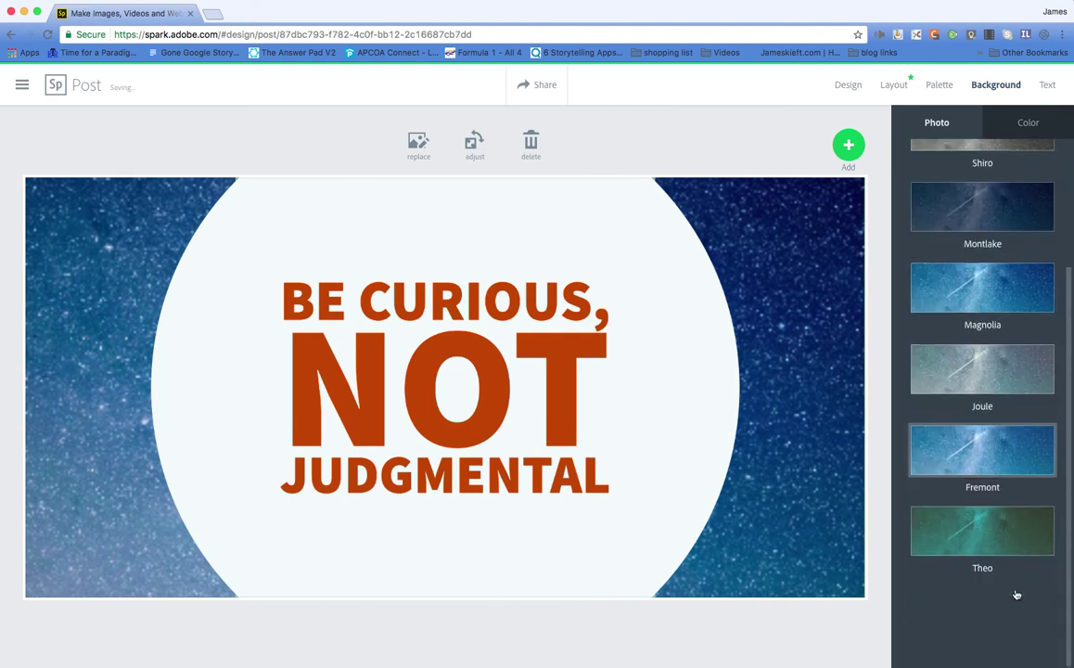
click(1005, 544)
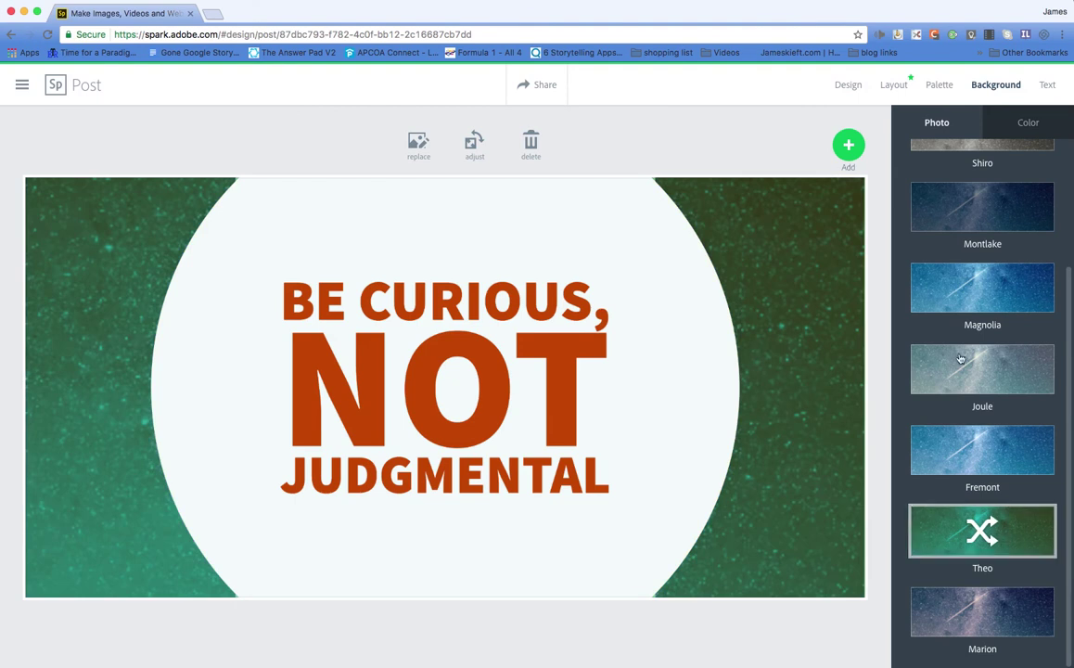
click(1028, 126)
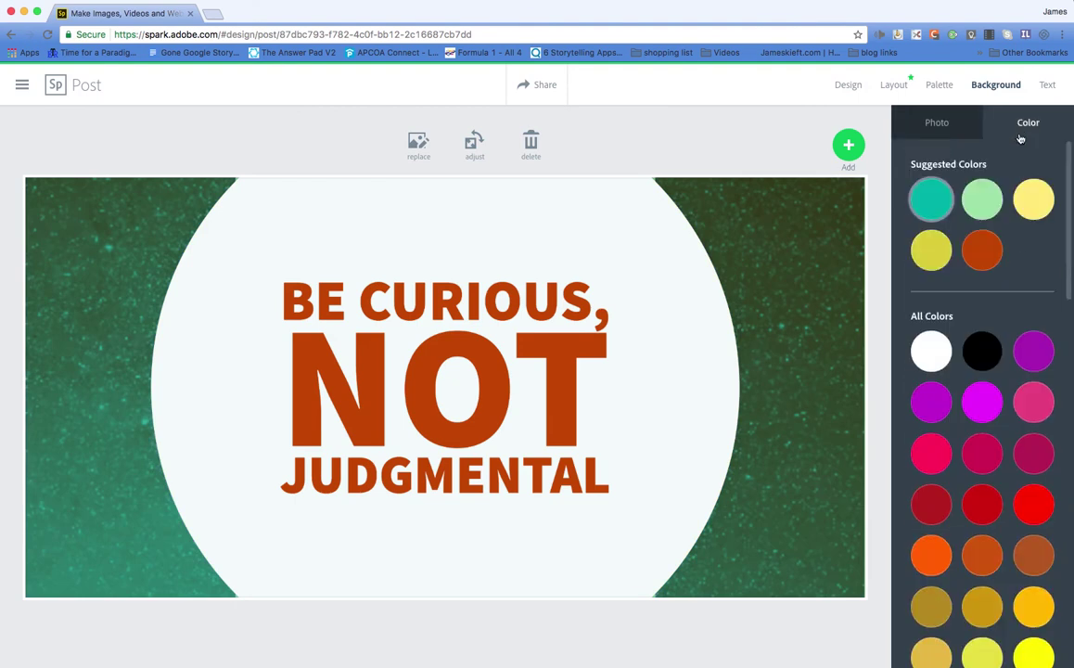
click(1033, 558)
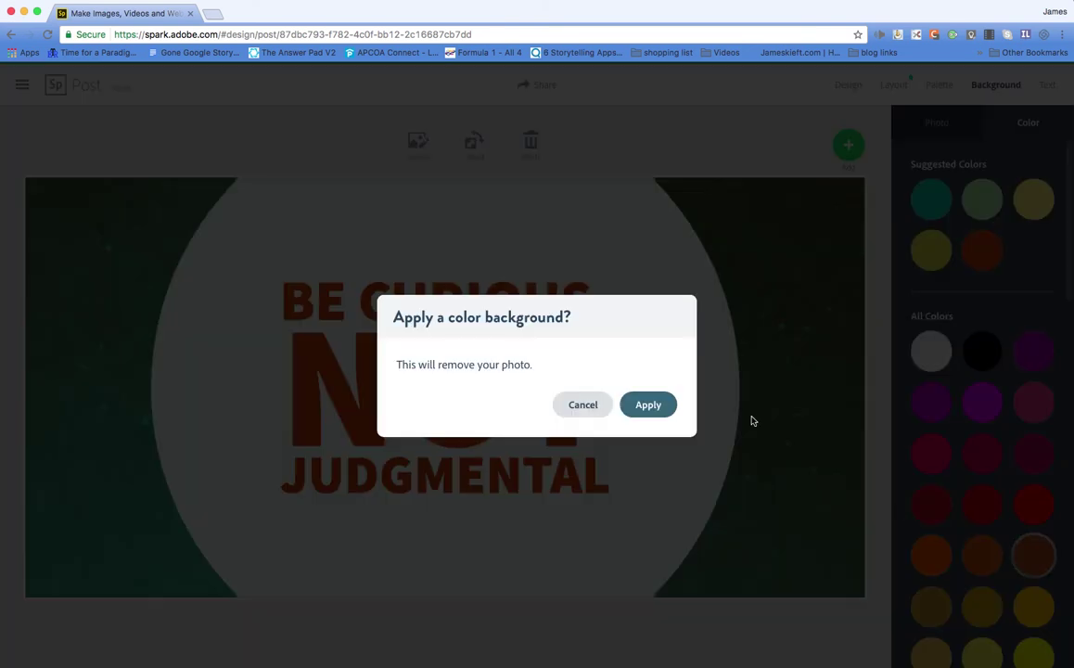
click(650, 407)
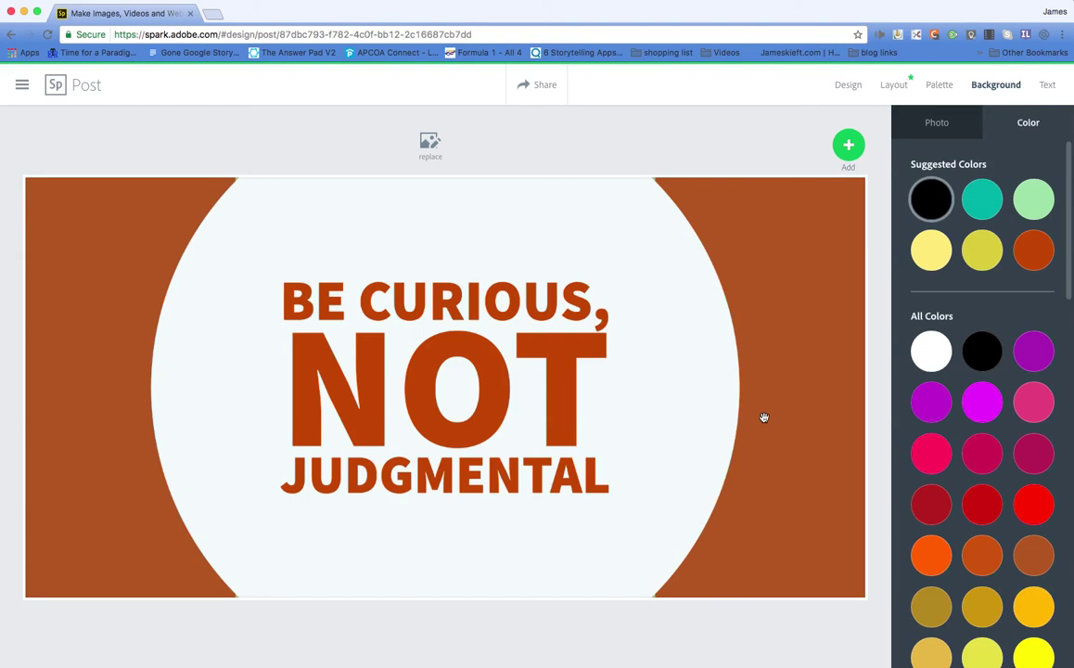
click(1048, 85)
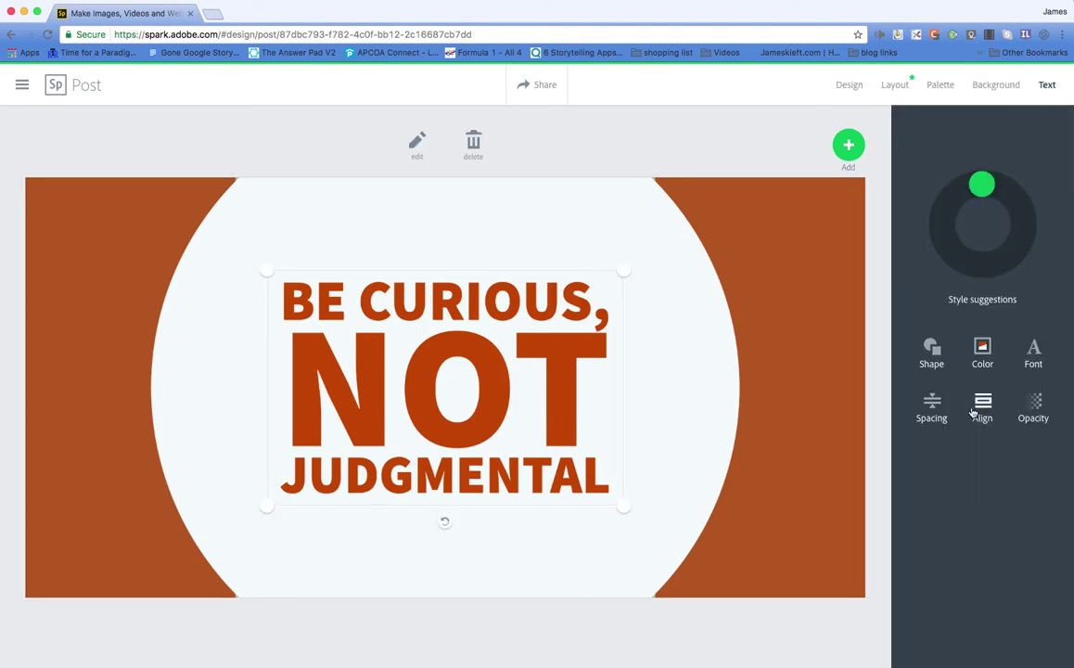
Adjust the quote's spacing and leave the text centre-aligned
click(931, 406)
click(981, 408)
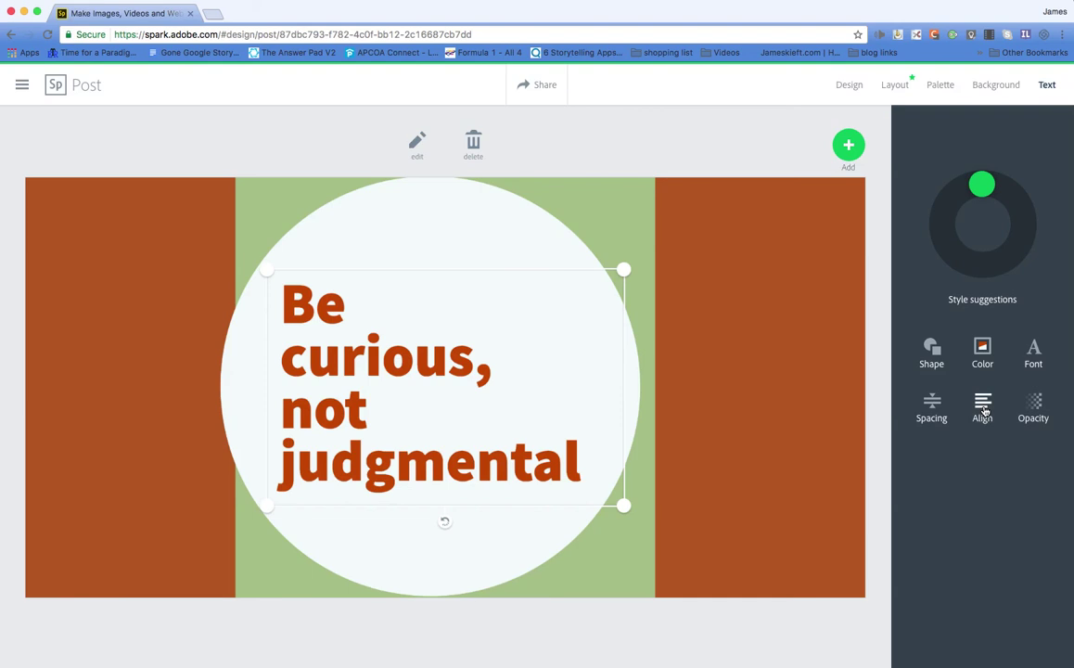
click(983, 408)
click(983, 408)
Set the quote's font to Harman Sans
click(1033, 353)
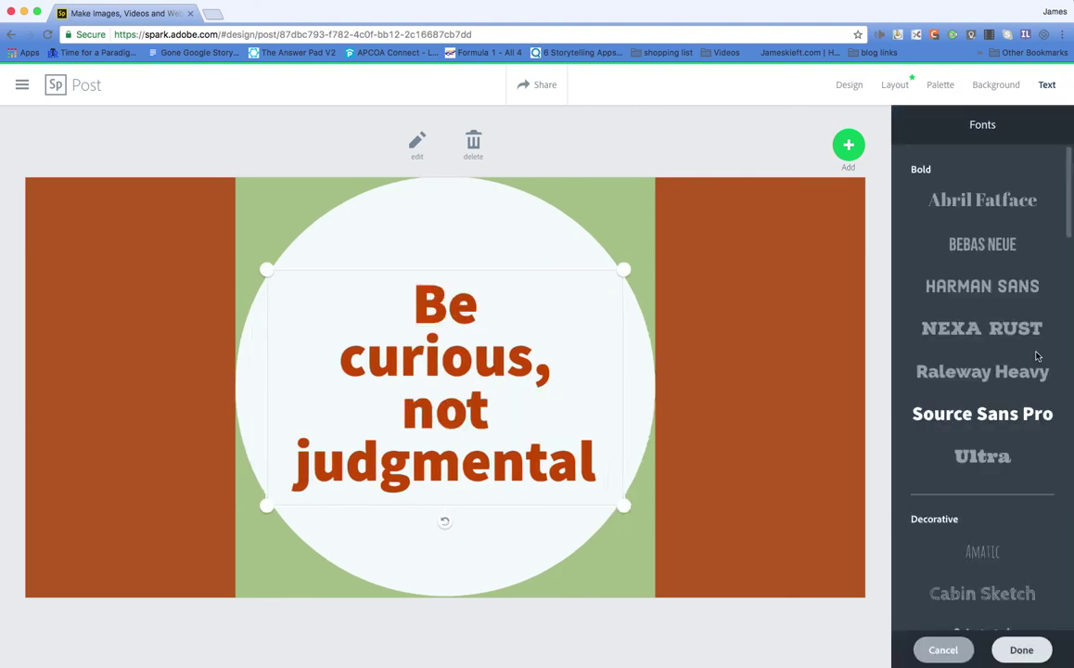
click(995, 288)
click(1010, 649)
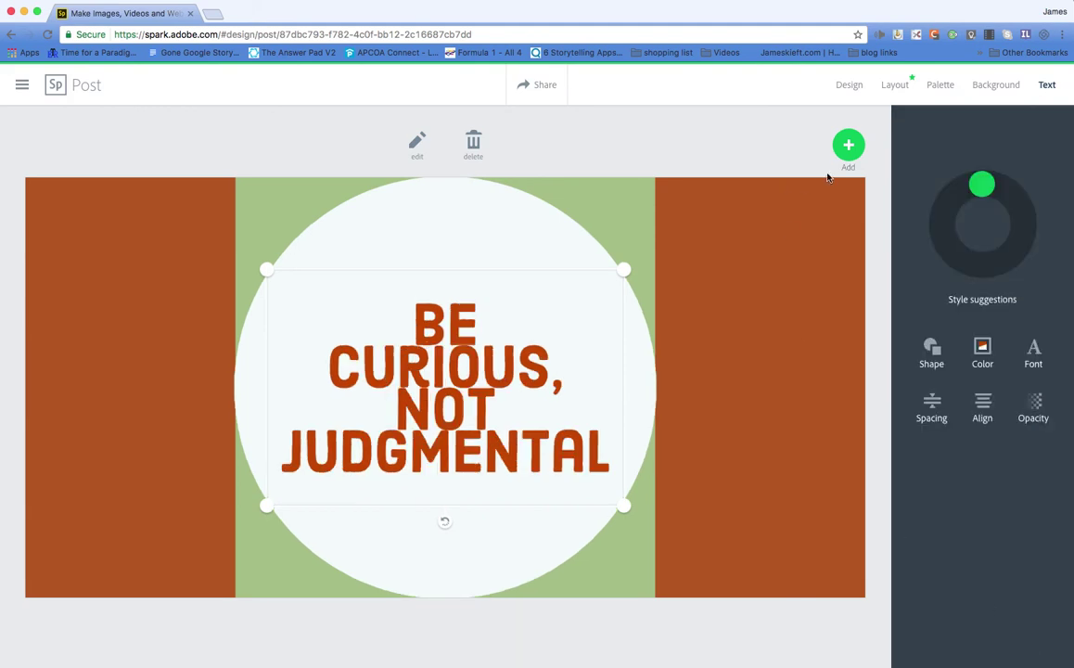
click(538, 86)
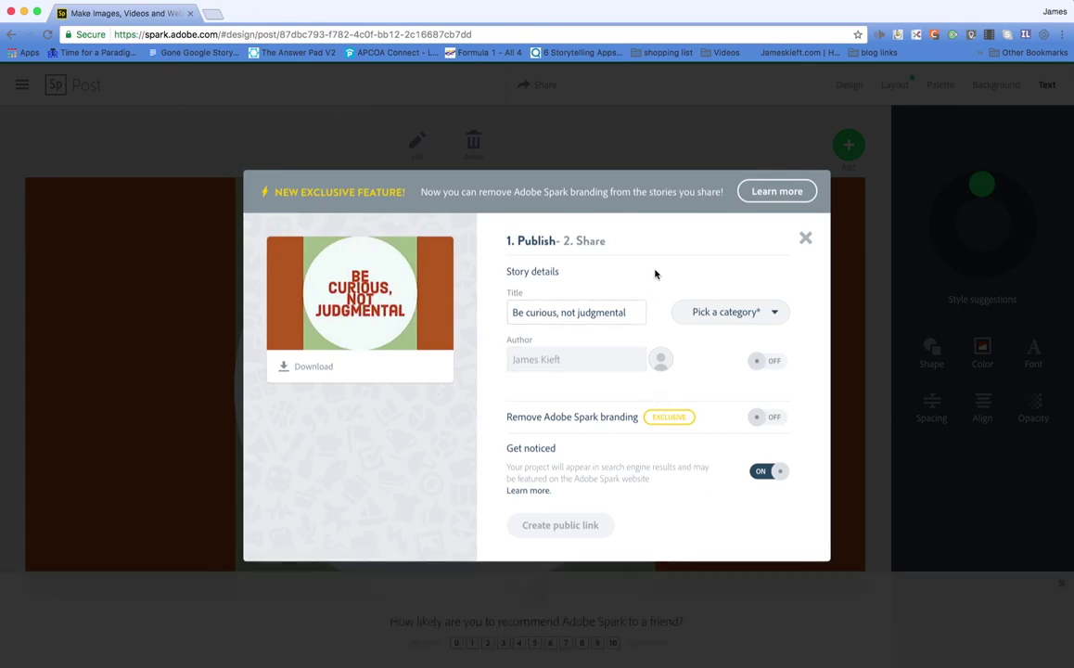
click(775, 315)
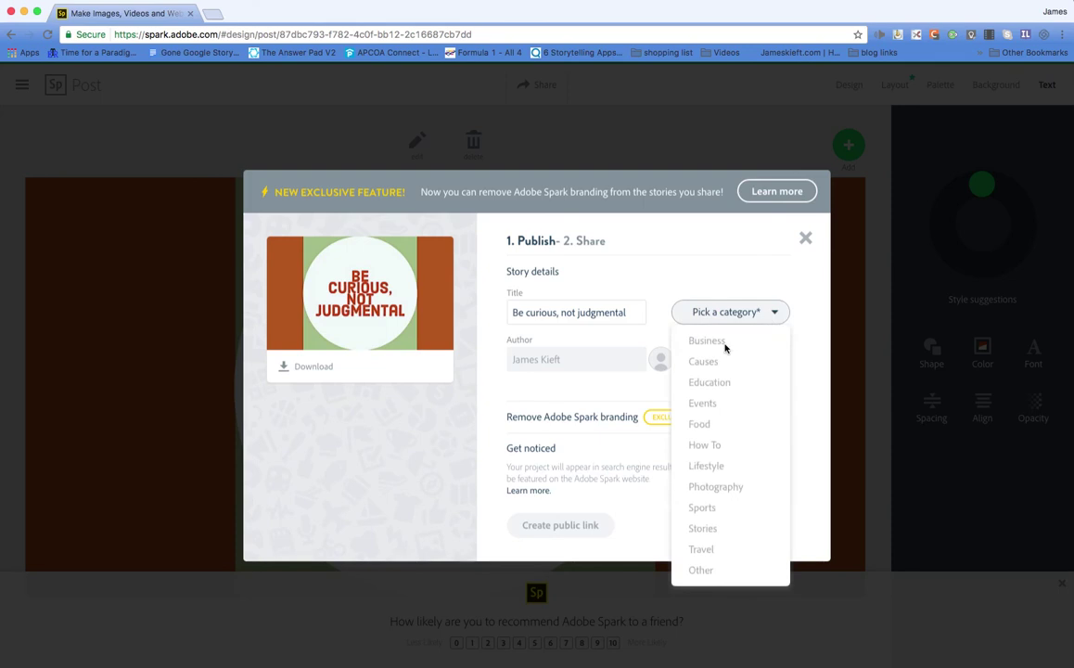
click(710, 251)
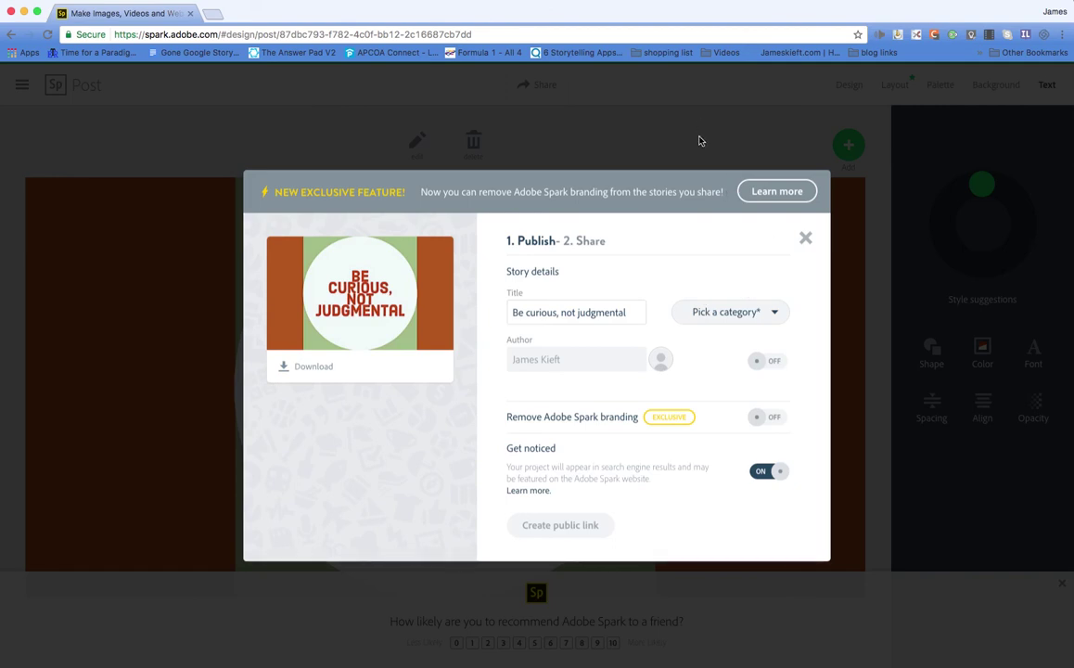
click(805, 238)
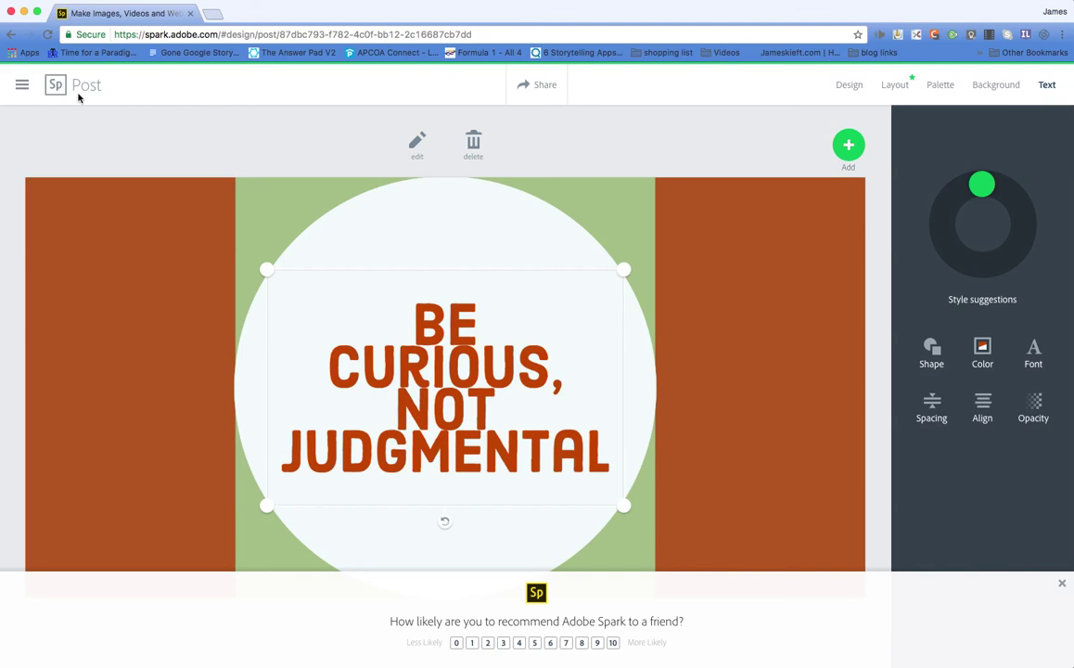
Create a new Spark Page from the main menu and dismiss the recommendation survey
click(22, 86)
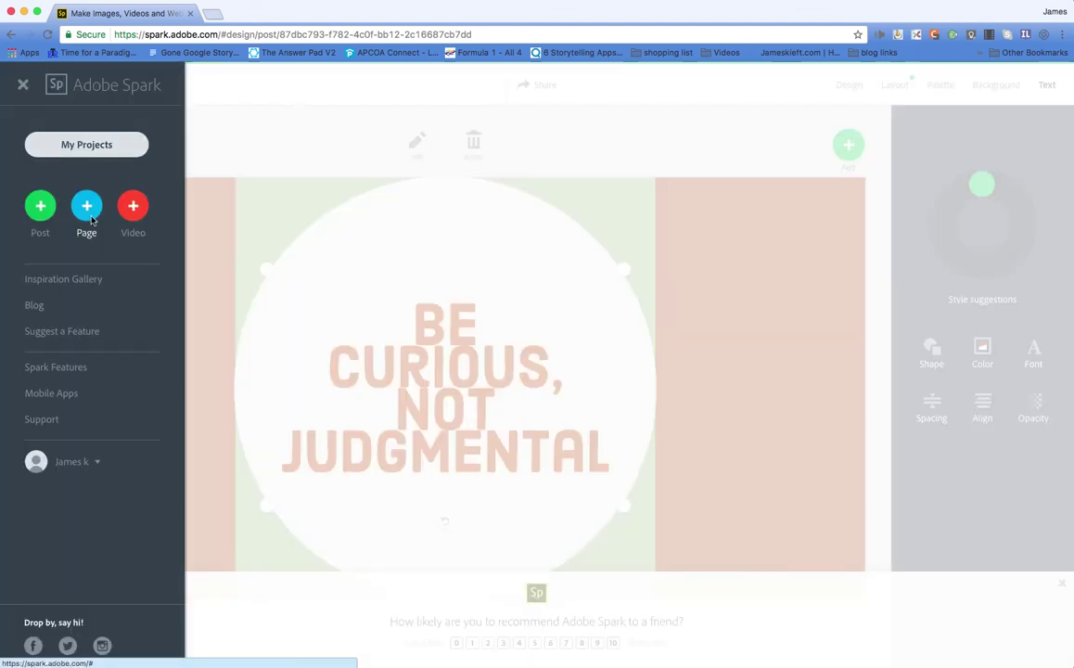
click(88, 216)
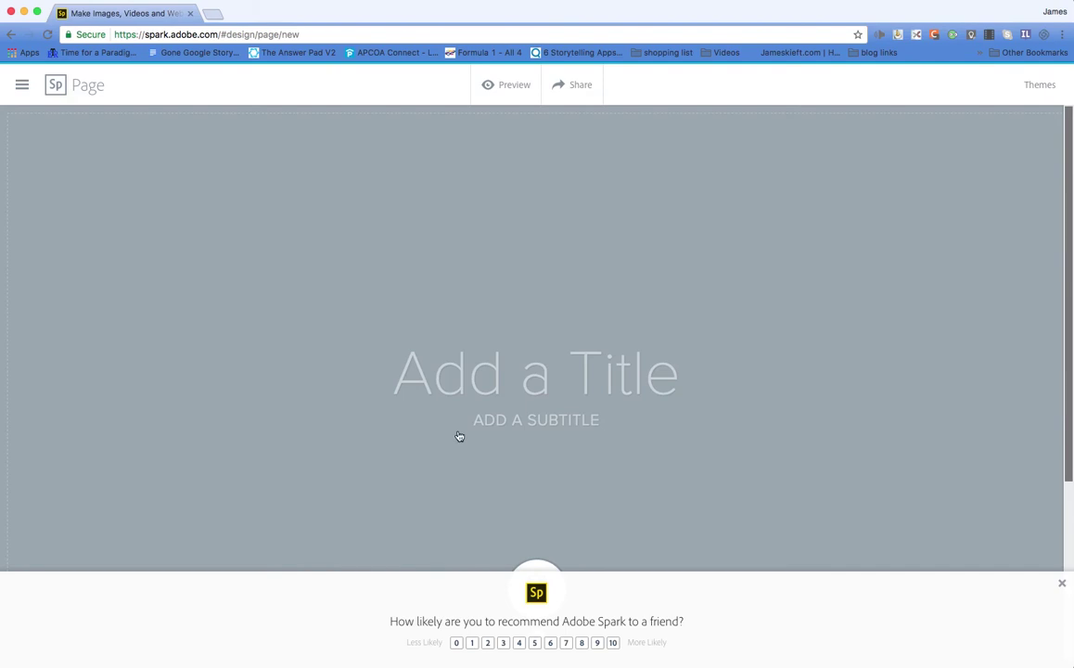
click(1059, 584)
Title the page with the author's full name and add the subtitle 'EDTECH TOOLS'
click(479, 384)
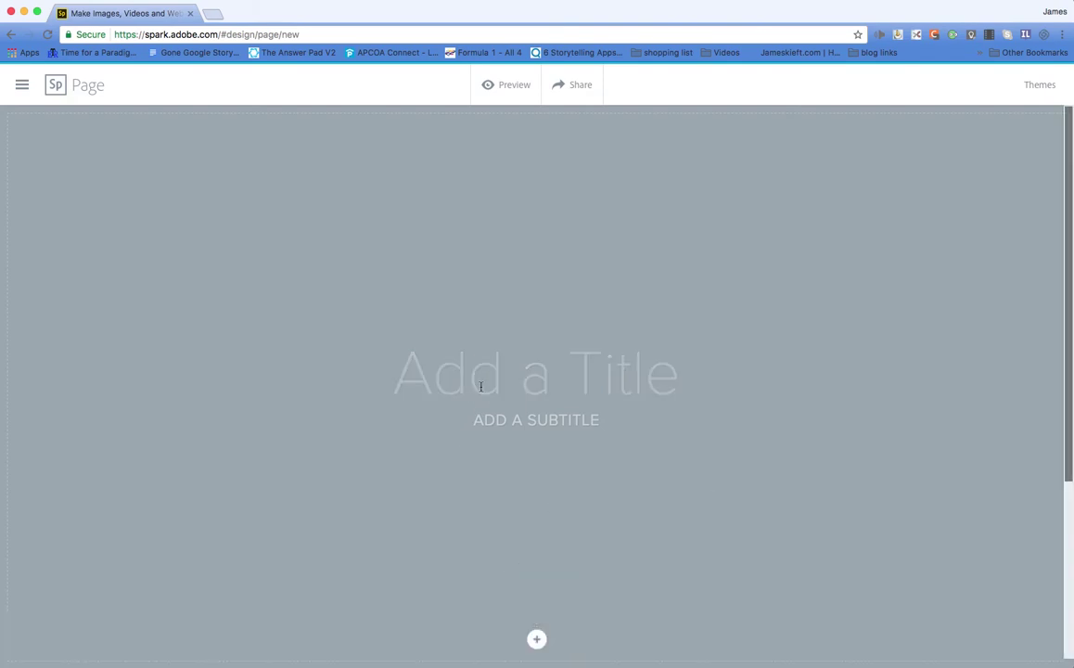
text(J)
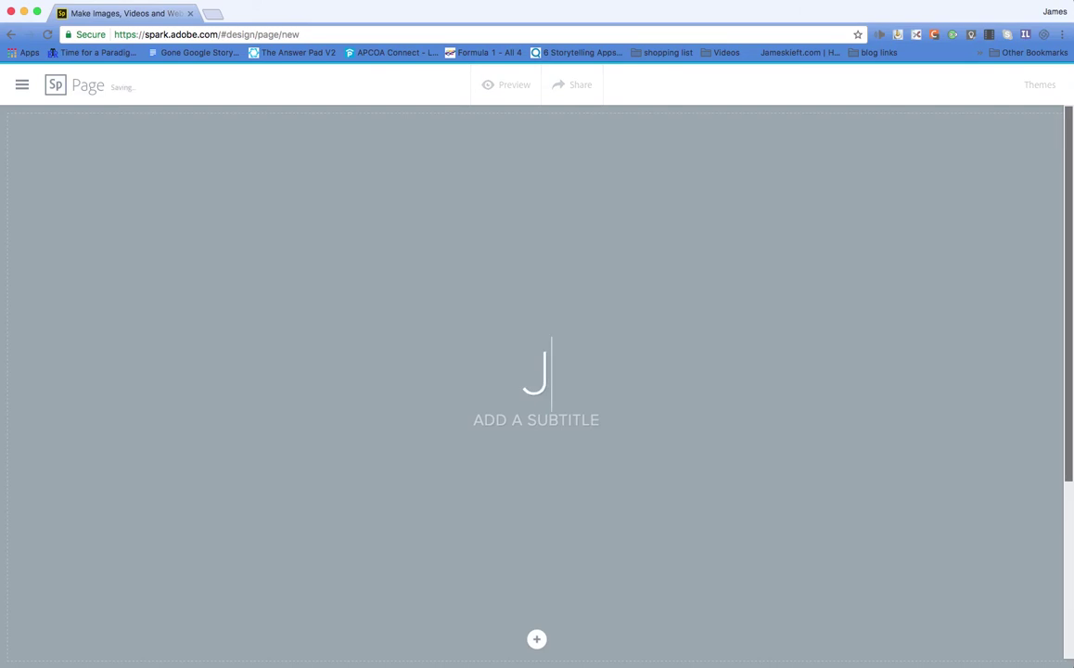
text(Maes)
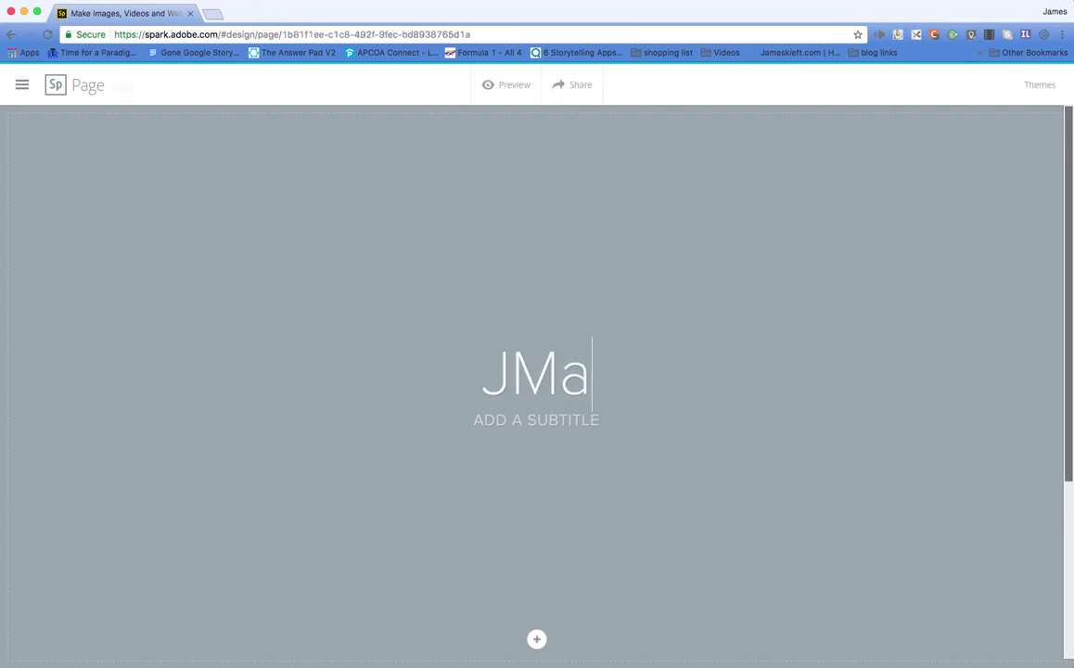
key(BackSpace)
key(BackSpace)
text(ames )
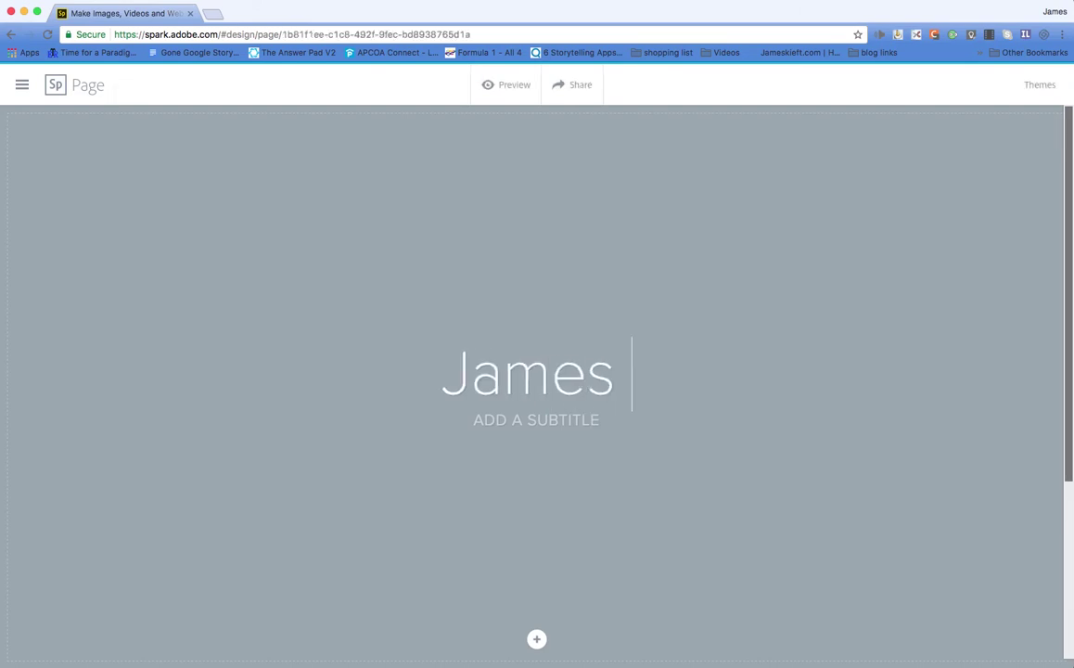
text(Kieft)
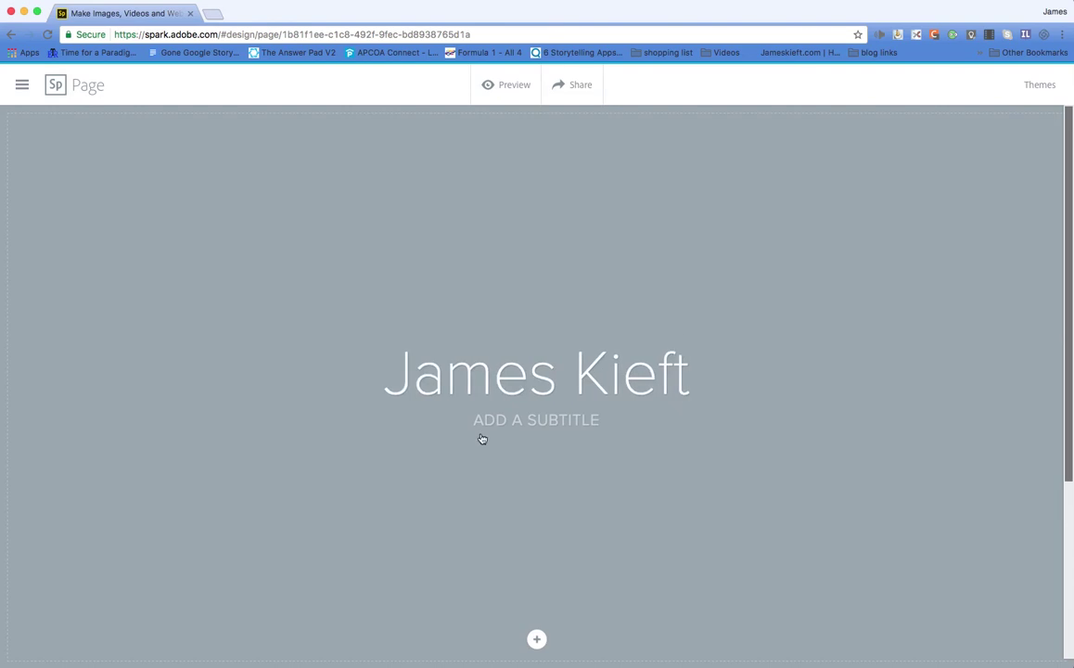
click(488, 420)
text(EDTECH TOOLS)
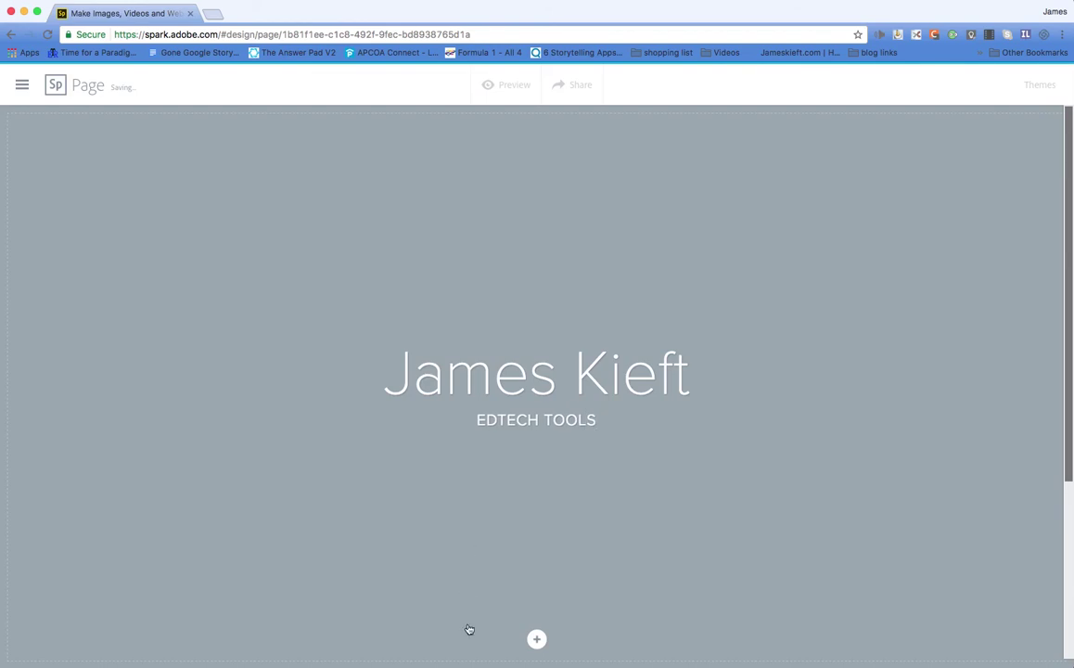
click(537, 639)
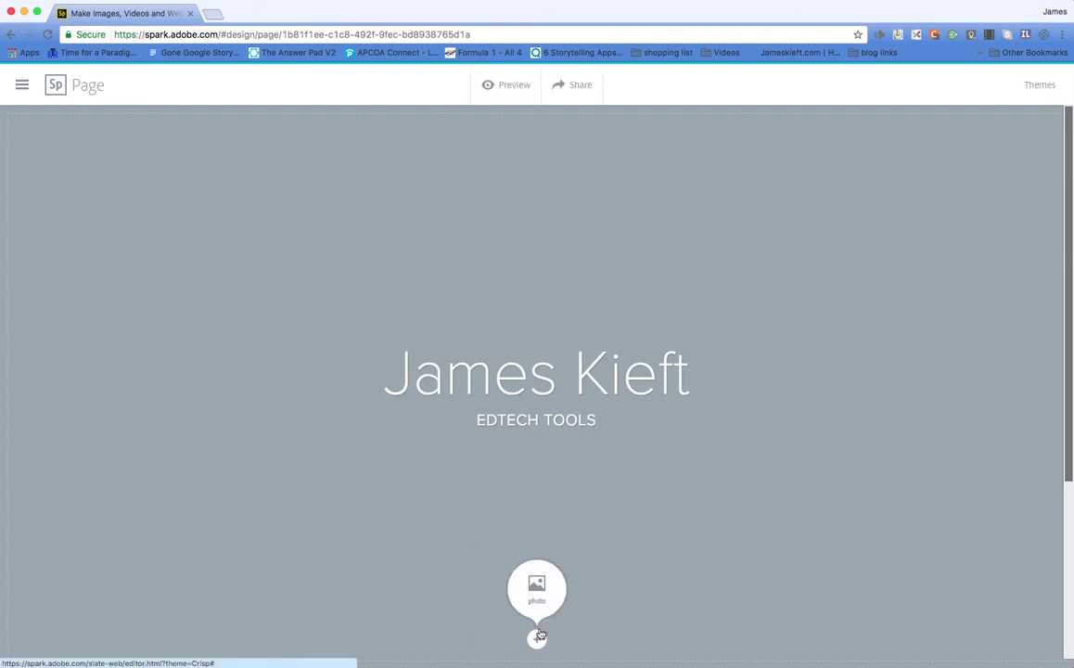
click(536, 587)
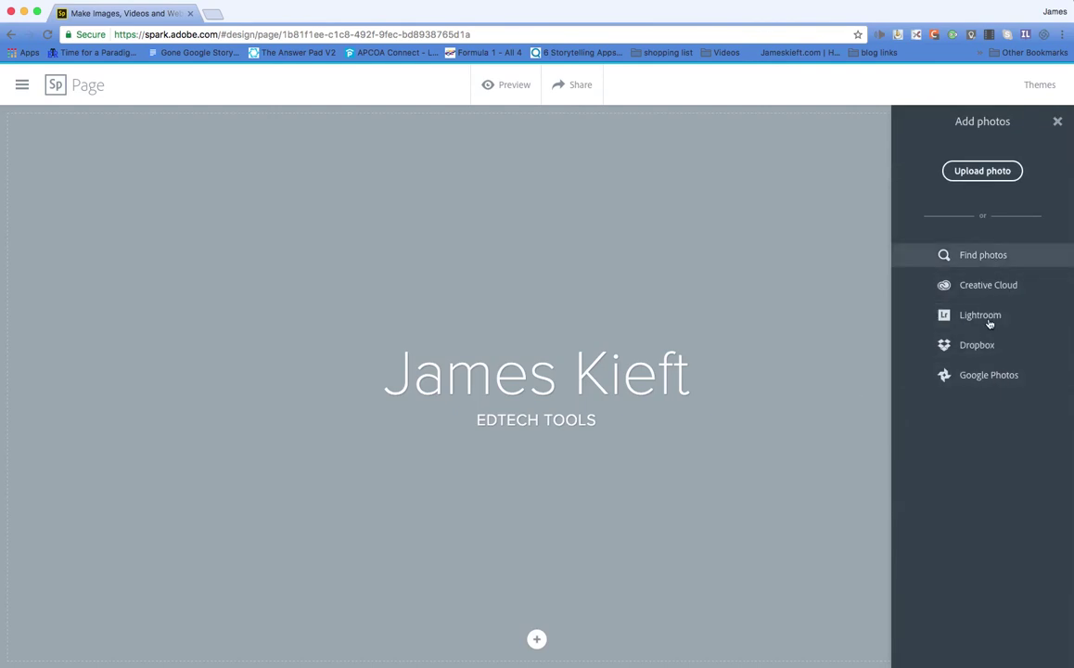
click(984, 375)
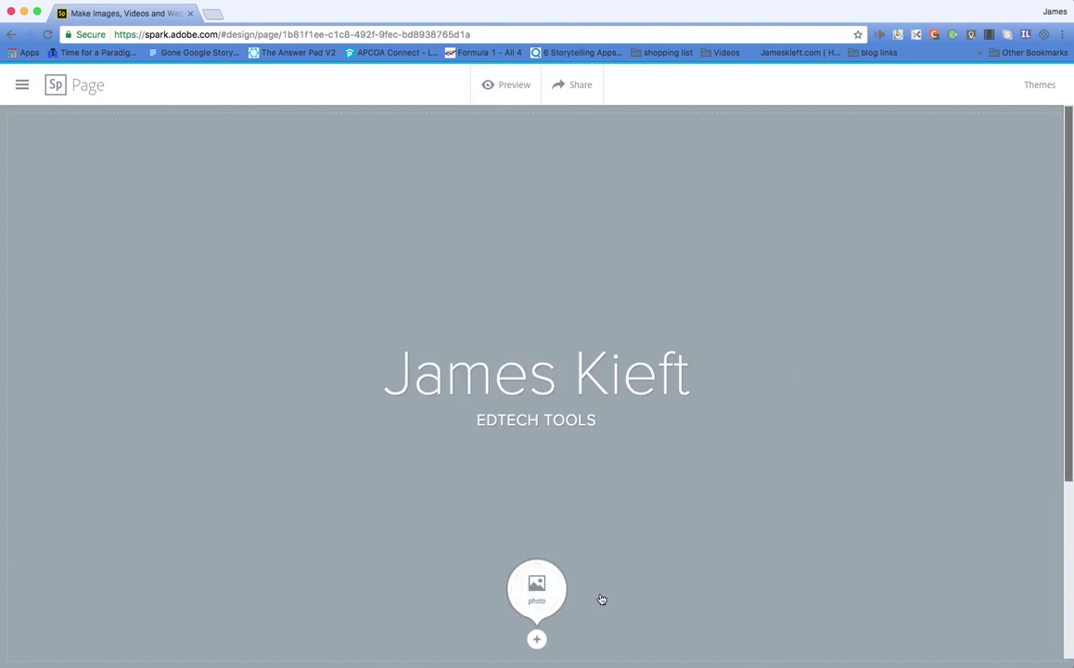
Switch the page to the Vintage theme for a script-style title
click(1040, 85)
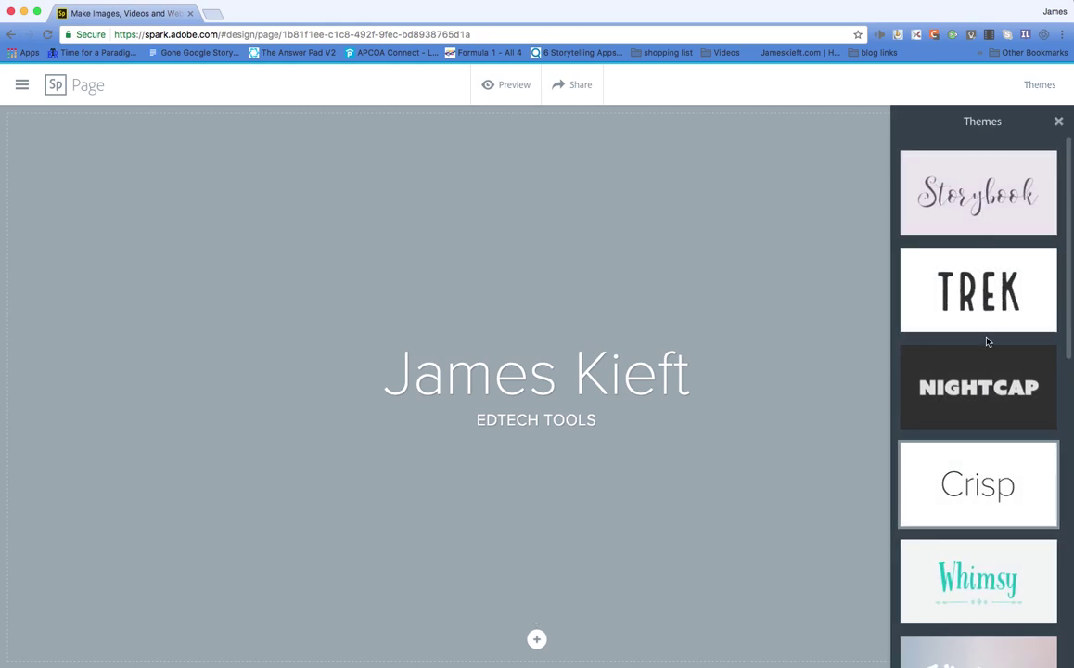
scroll(989, 532, down, 3)
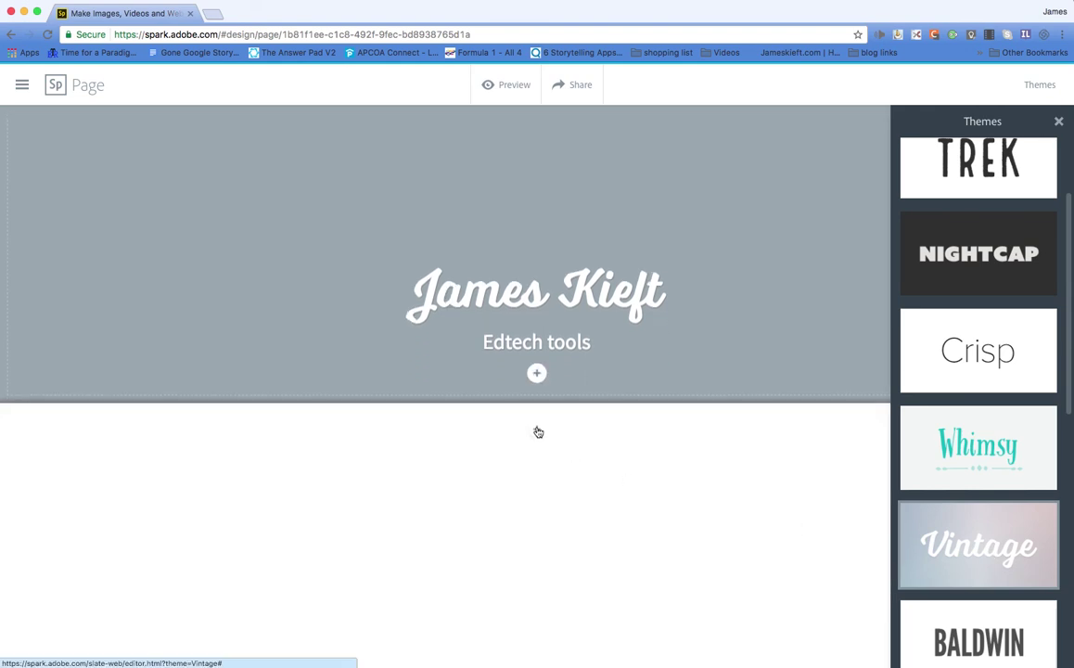
click(538, 431)
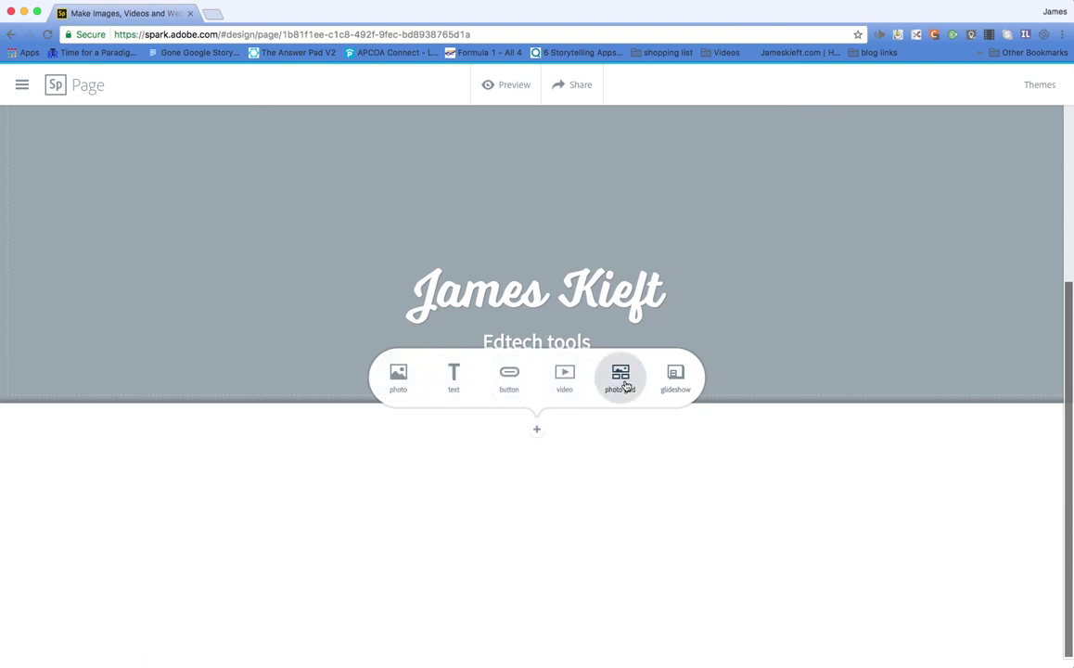
Add an empty embedded-video block to the Spark Page below the header
click(565, 375)
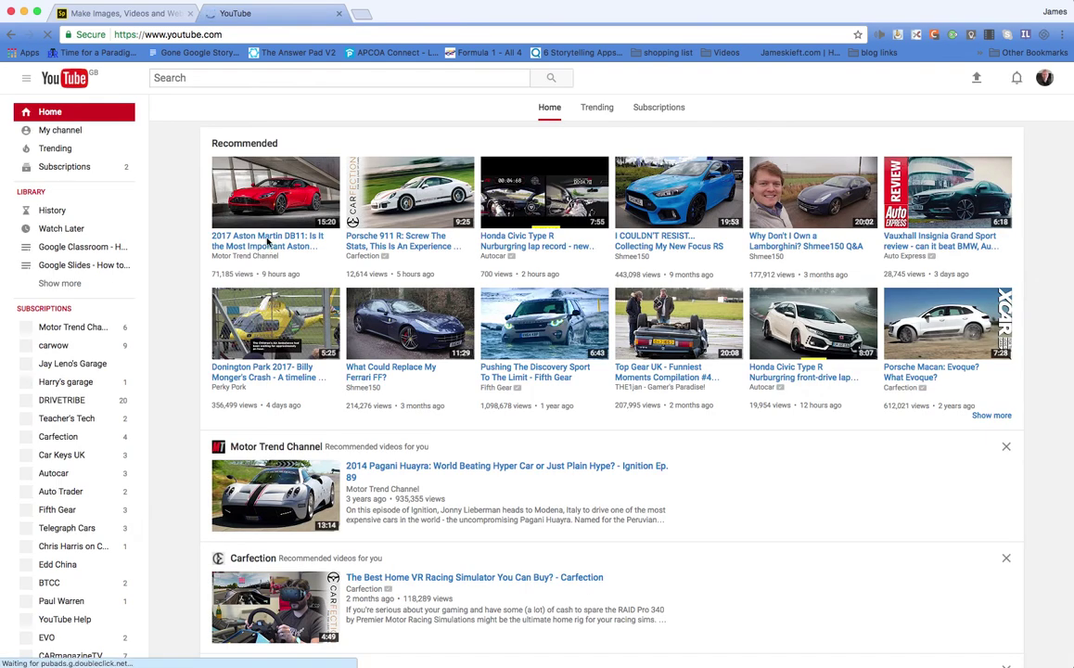
Open the 2017 Aston Martin DB11 Ignition video on YouTube and bring up its share link
click(276, 240)
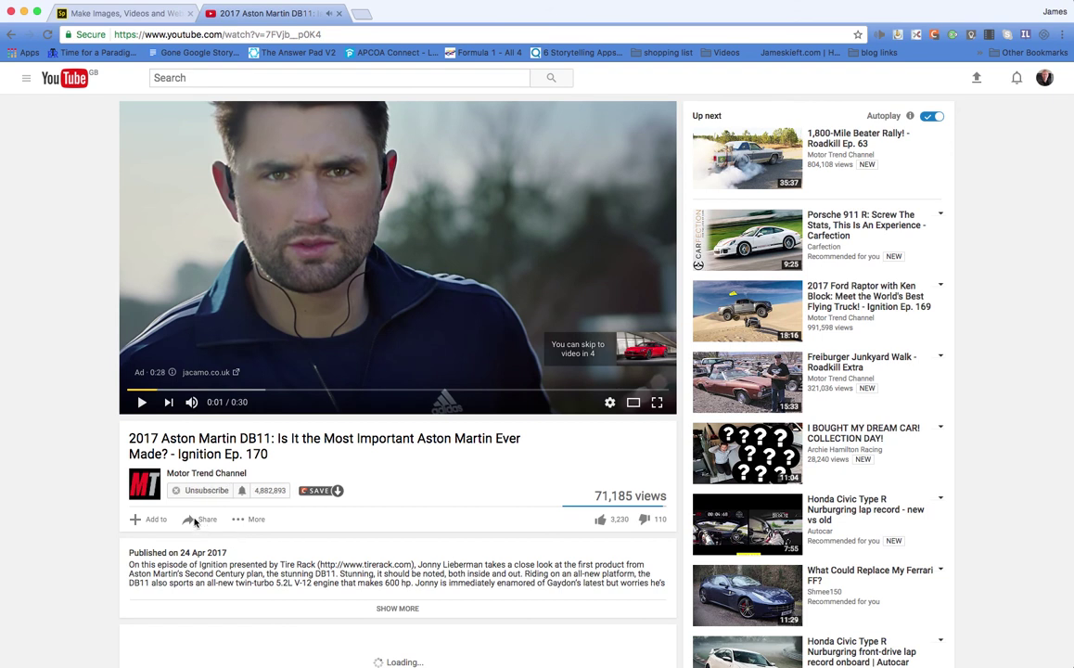
click(195, 519)
scroll(250, 541, down, 2)
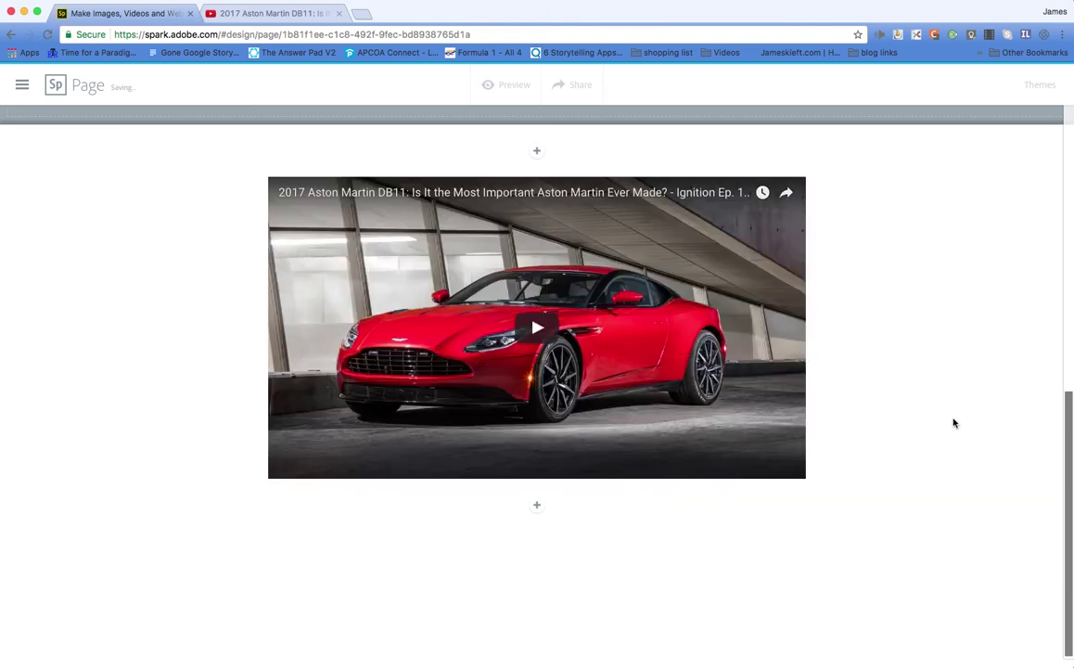
Bring up the add-block choices below the embedded Aston Martin DB11 video
scroll(953, 422, up, 3)
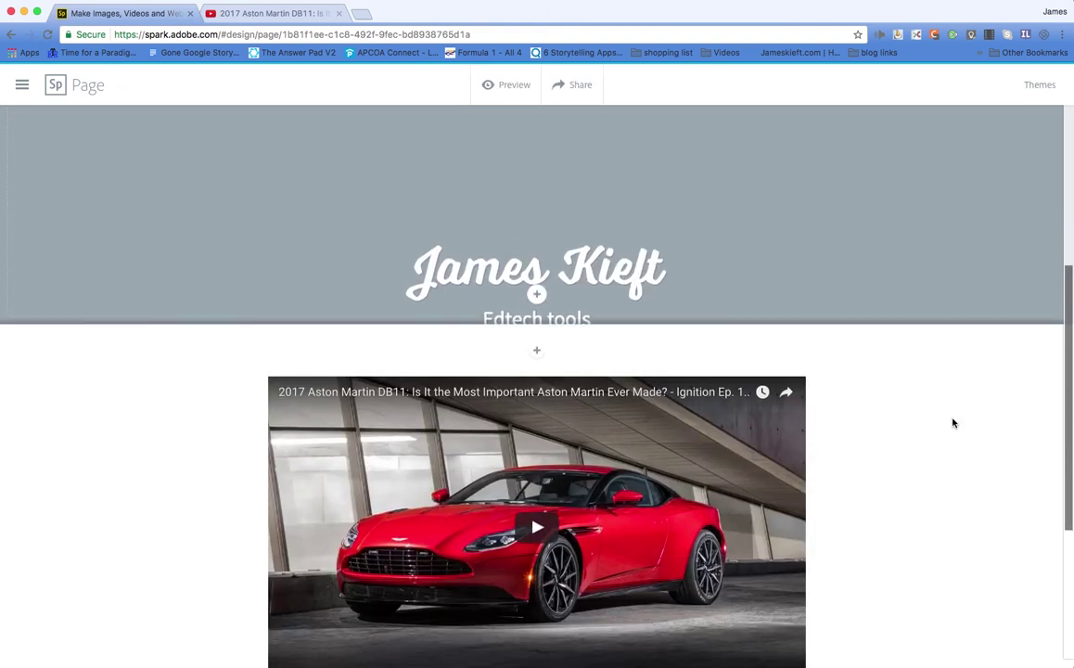
scroll(952, 423, down, 2)
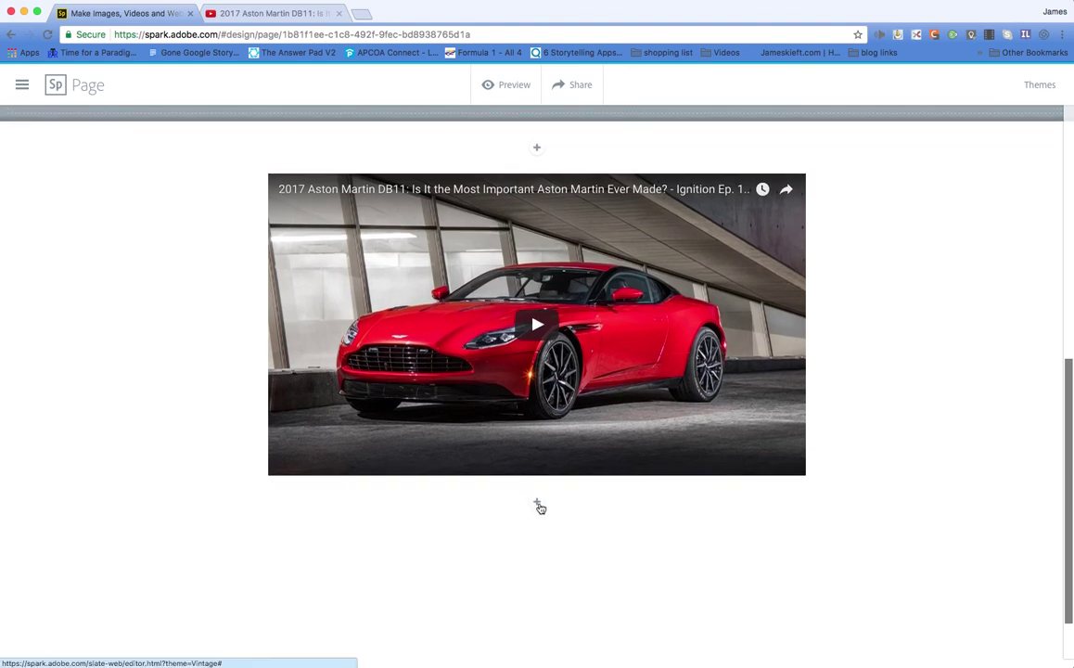
click(537, 504)
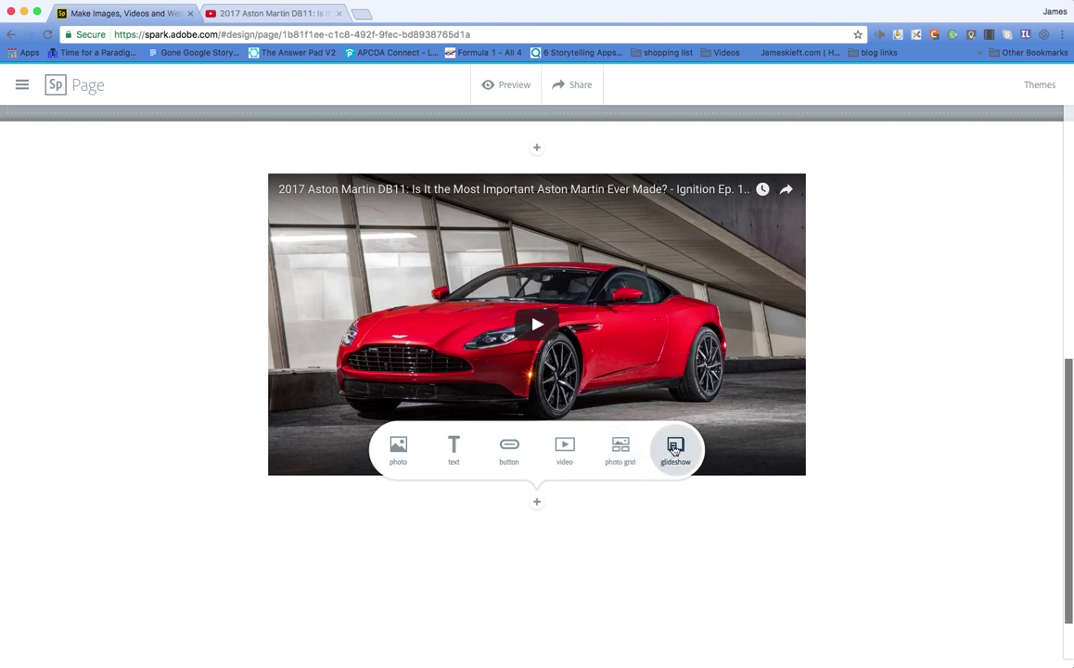
Add a photo grid below the video, close it without photos, and select the title header
click(621, 448)
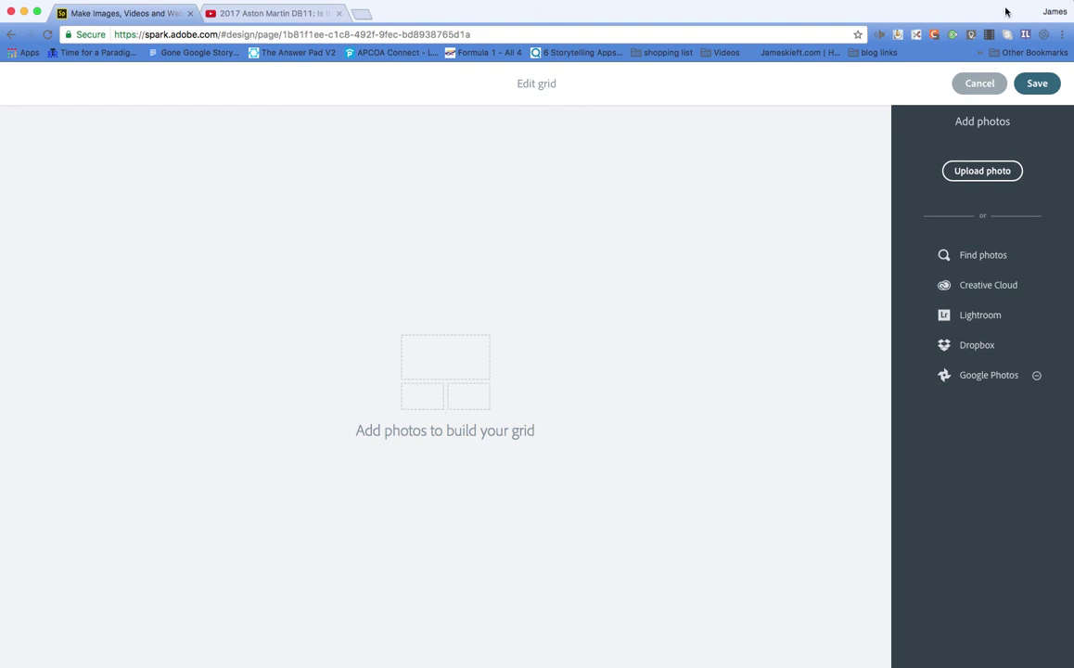
click(1037, 83)
scroll(352, 158, up, 5)
click(372, 176)
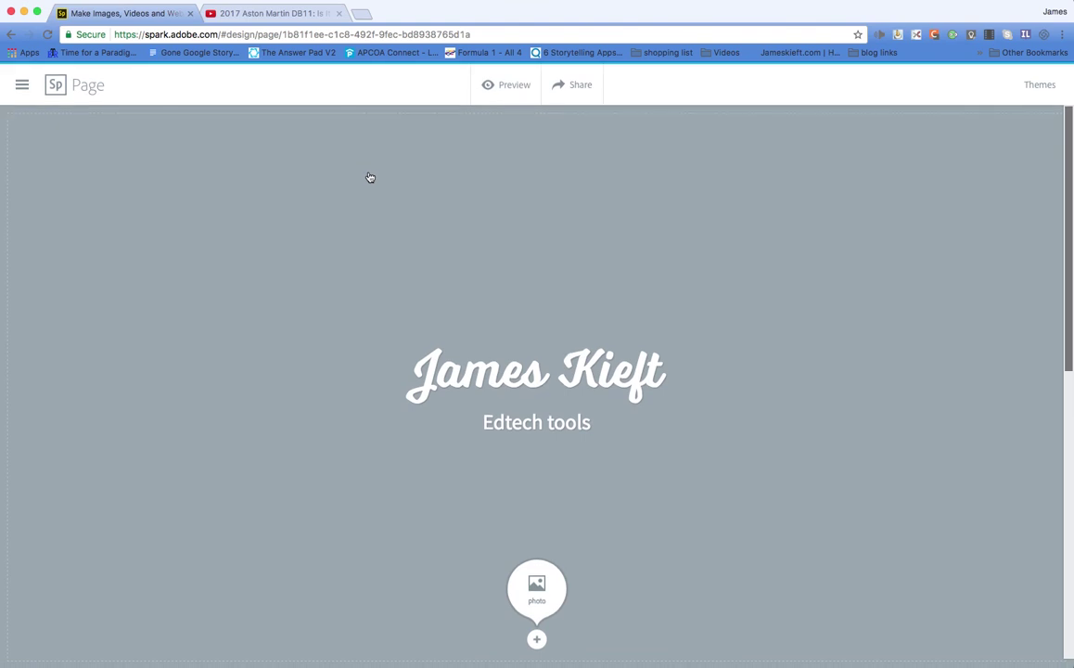